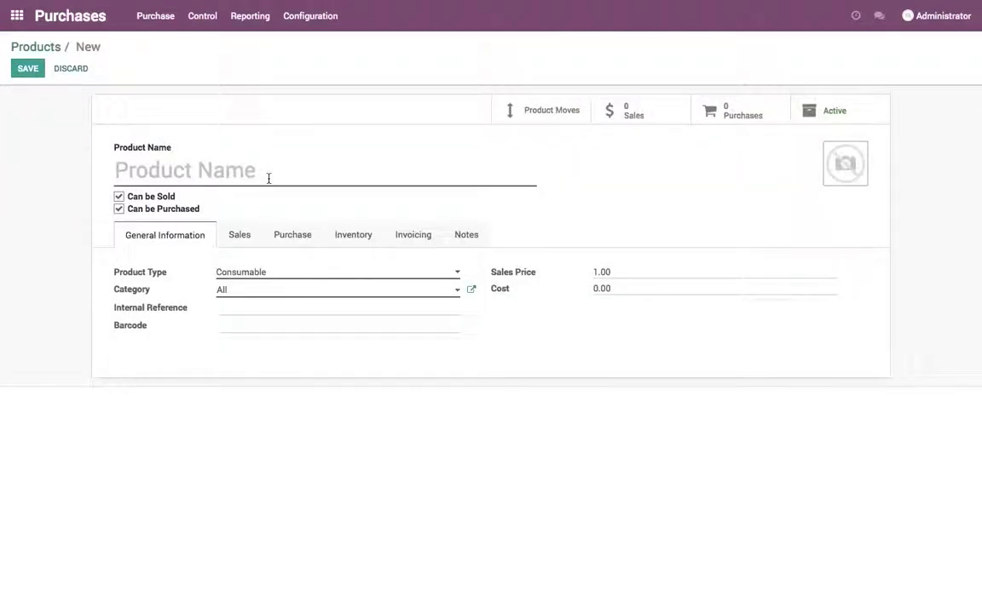
# - Set laptop.png from the product-images folder as the new product's image
pyautogui.click(268, 178)
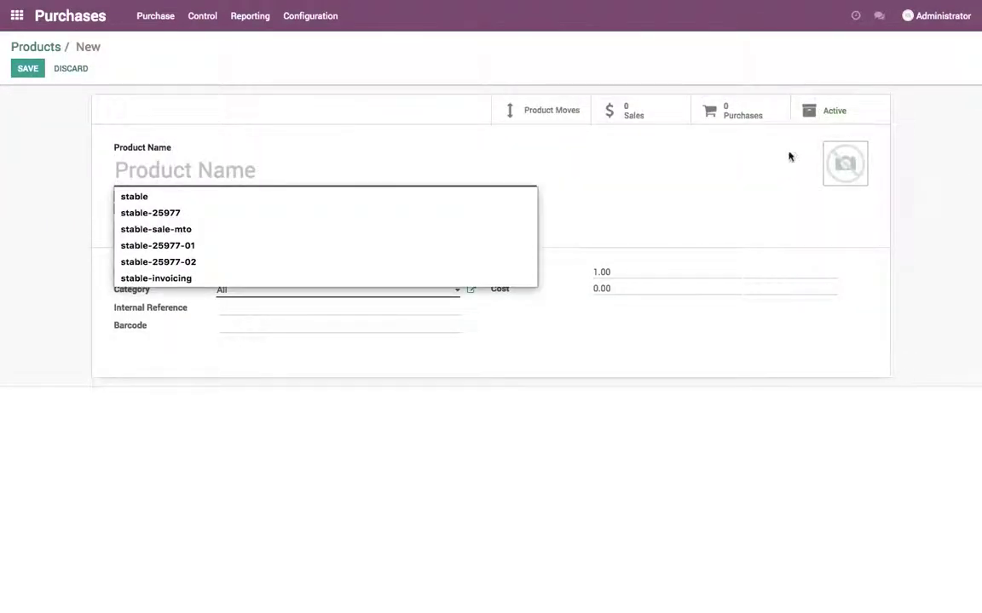
pyautogui.click(831, 150)
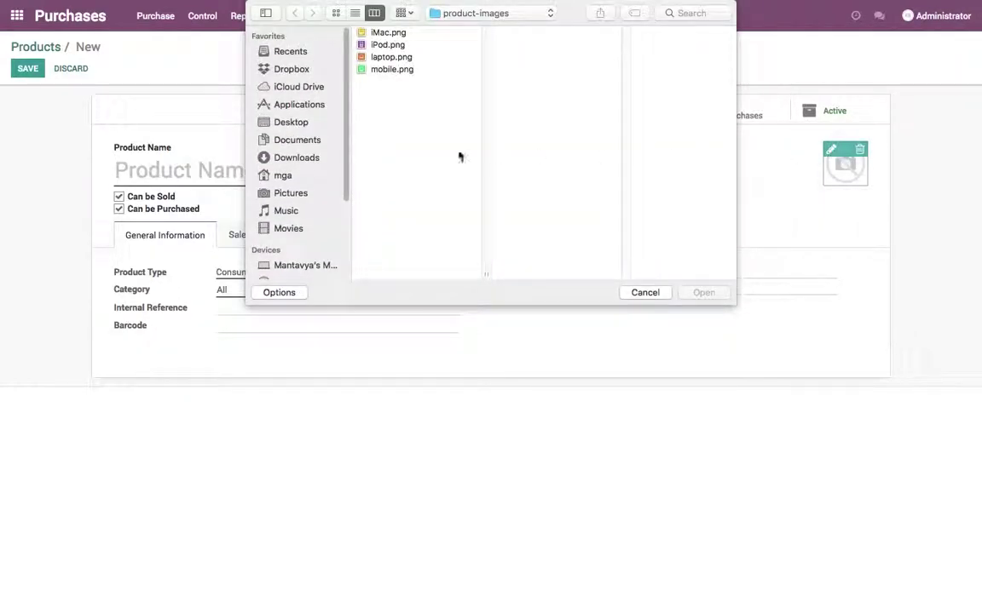
pyautogui.click(391, 58)
pyautogui.click(704, 292)
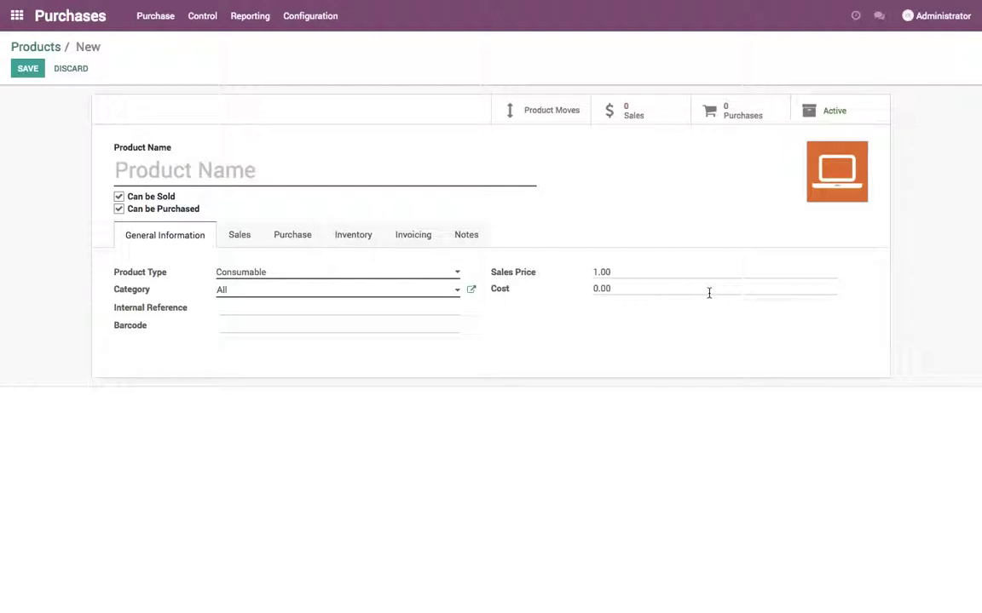
# - Set the product type to Stockable Product and the category to All / Saleable
pyautogui.click(261, 272)
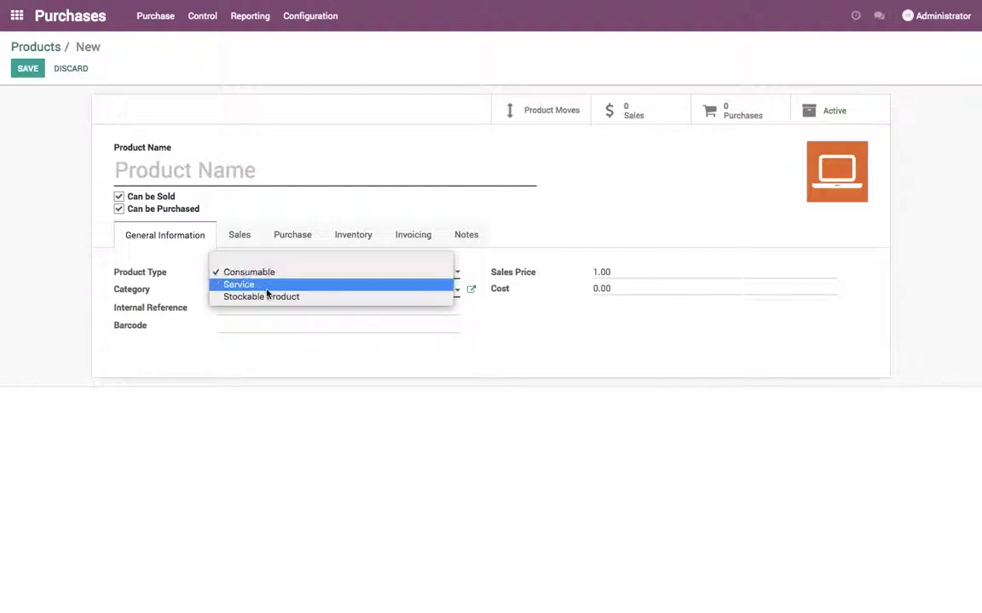
pyautogui.click(268, 297)
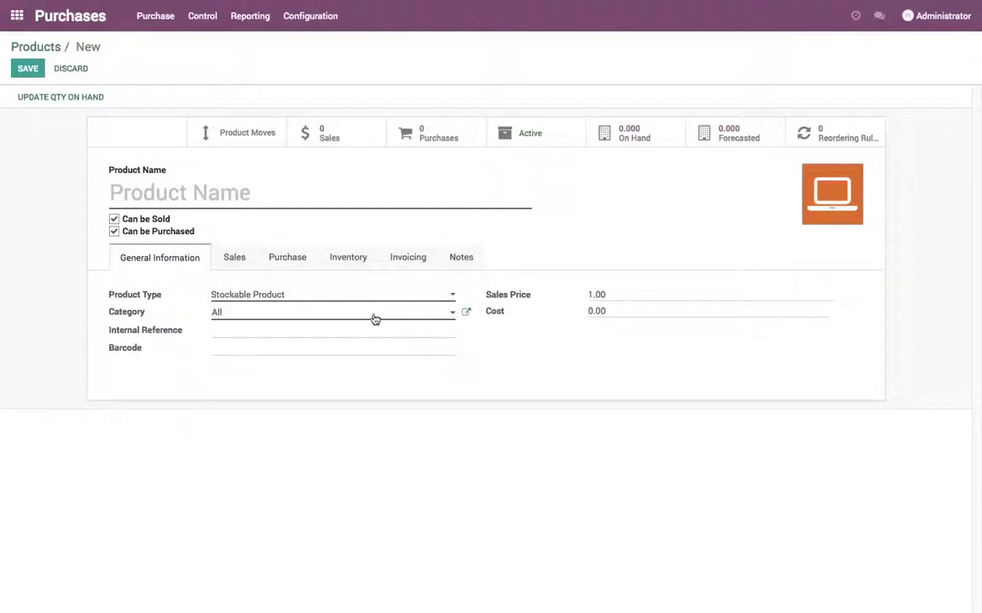
pyautogui.click(377, 315)
pyautogui.click(350, 316)
pyautogui.click(350, 317)
pyautogui.click(354, 347)
# - Configure the Saleable category with Average Cost (AVCO) costing and Automated inventory valuation, and save it
pyautogui.click(471, 312)
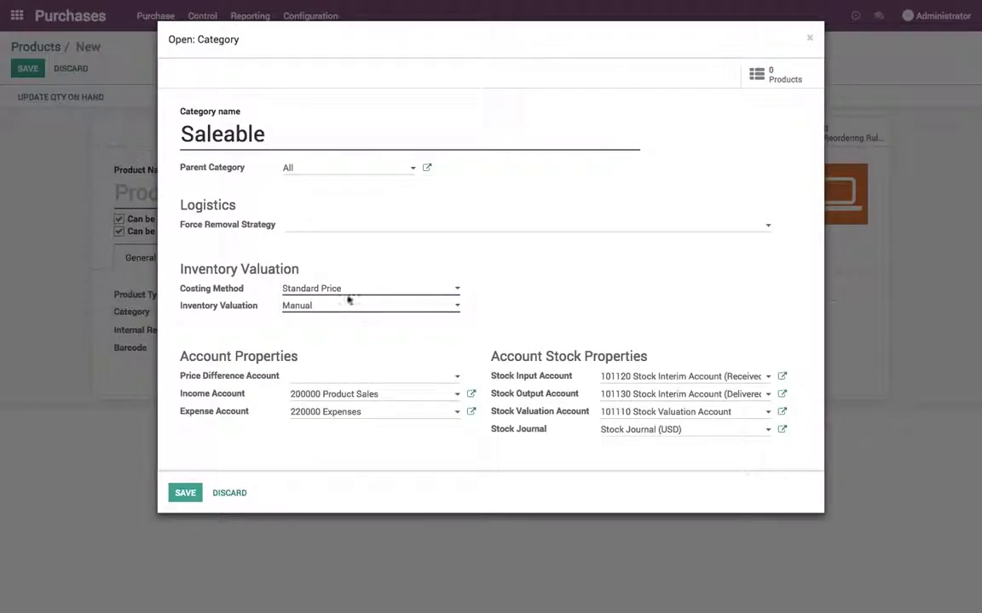
pyautogui.click(348, 289)
pyautogui.click(344, 313)
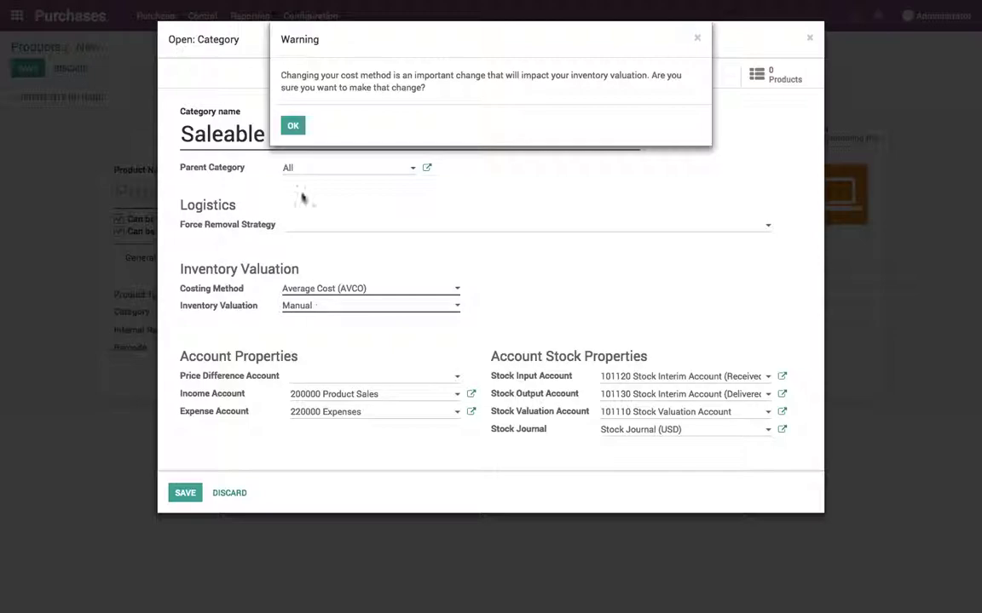
pyautogui.click(292, 126)
pyautogui.click(341, 305)
pyautogui.click(317, 318)
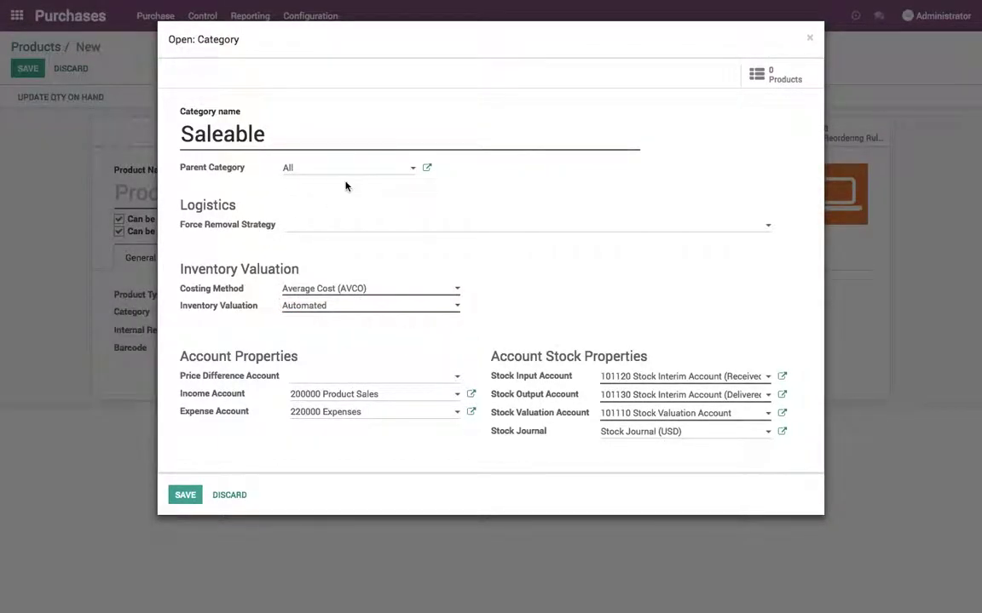
pyautogui.click(185, 495)
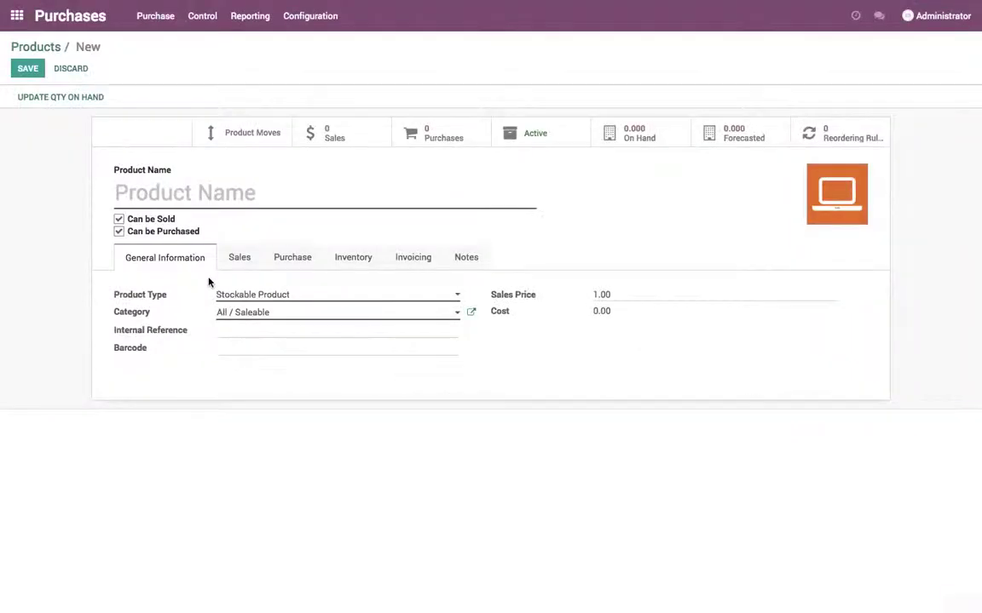
# - Name the product Laptop, set its sales price to 0, and save the product
pyautogui.click(211, 196)
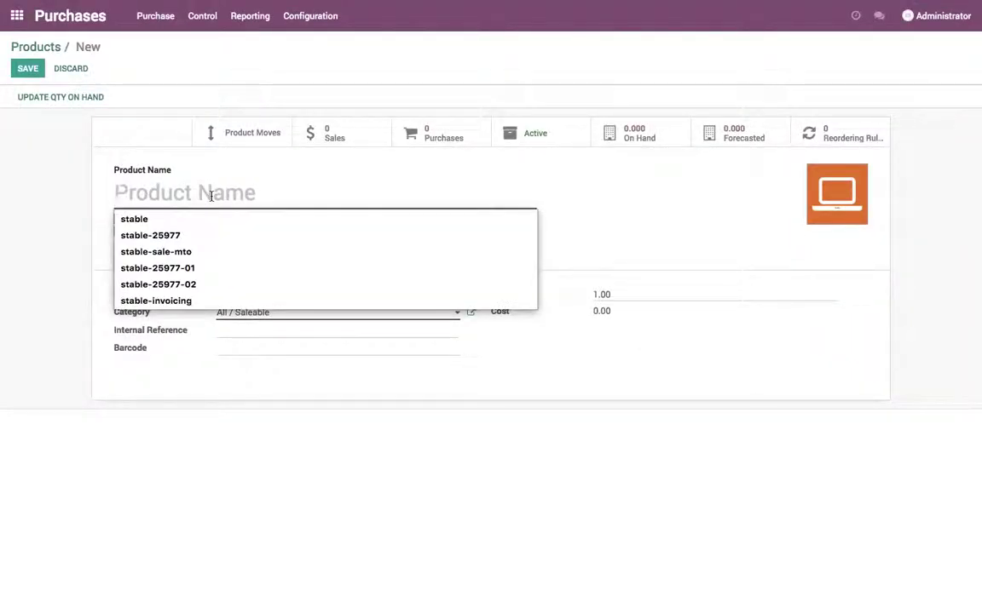
pyautogui.write('Laptop')
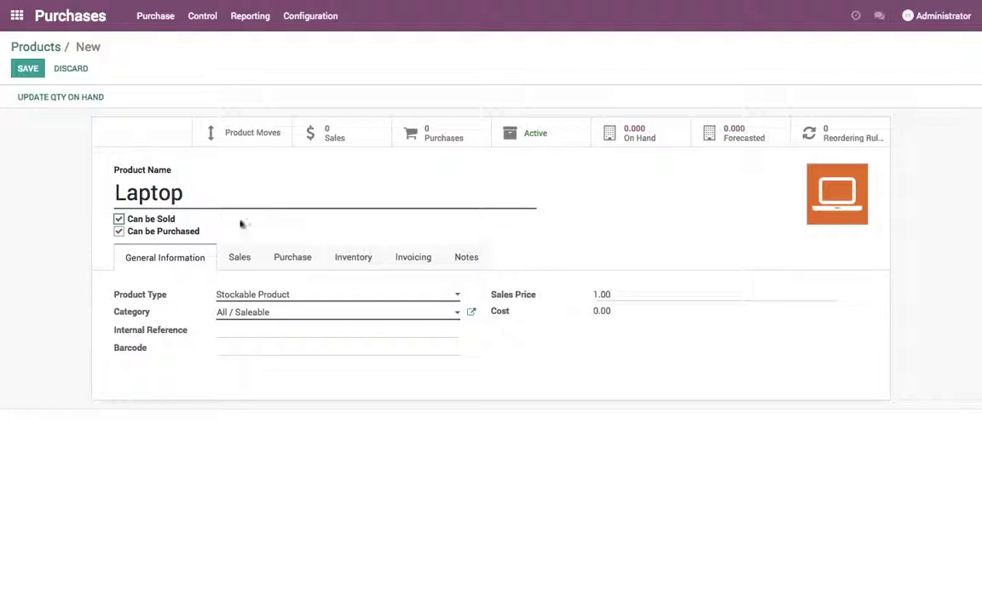
pyautogui.click(593, 292)
pyautogui.write('0')
pyautogui.click(30, 70)
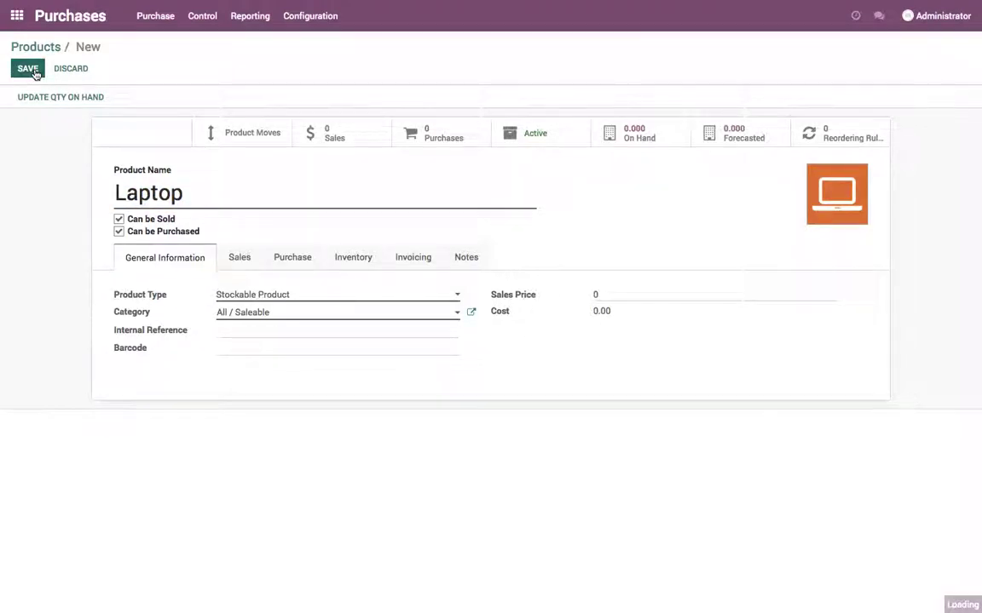
# - Edit the Laptop product and add Default Supplier as a vendor with minimal quantity 1 and price 860
pyautogui.click(34, 74)
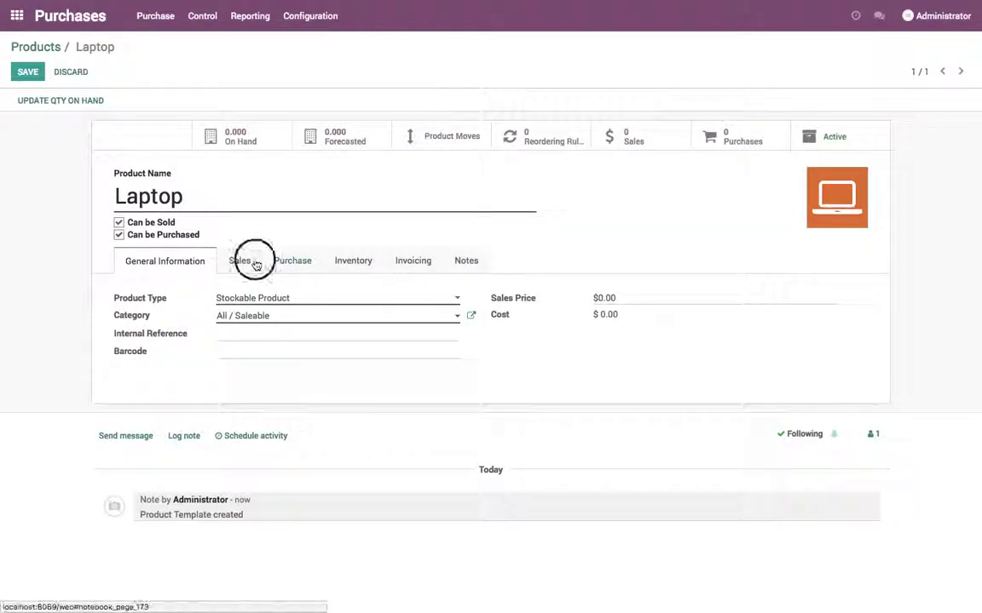
pyautogui.click(296, 264)
pyautogui.click(139, 340)
pyautogui.click(284, 128)
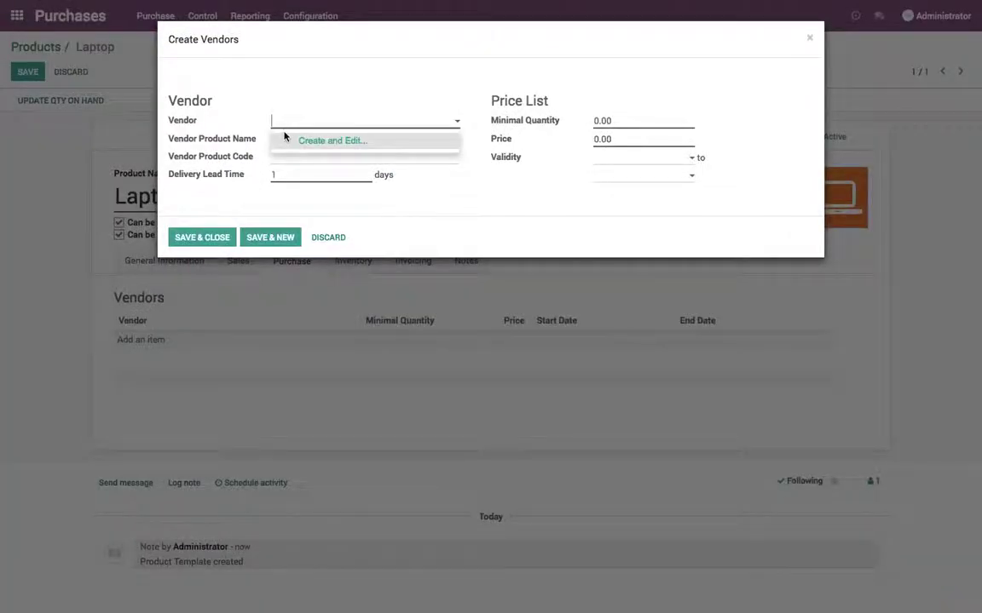
pyautogui.write('Defa')
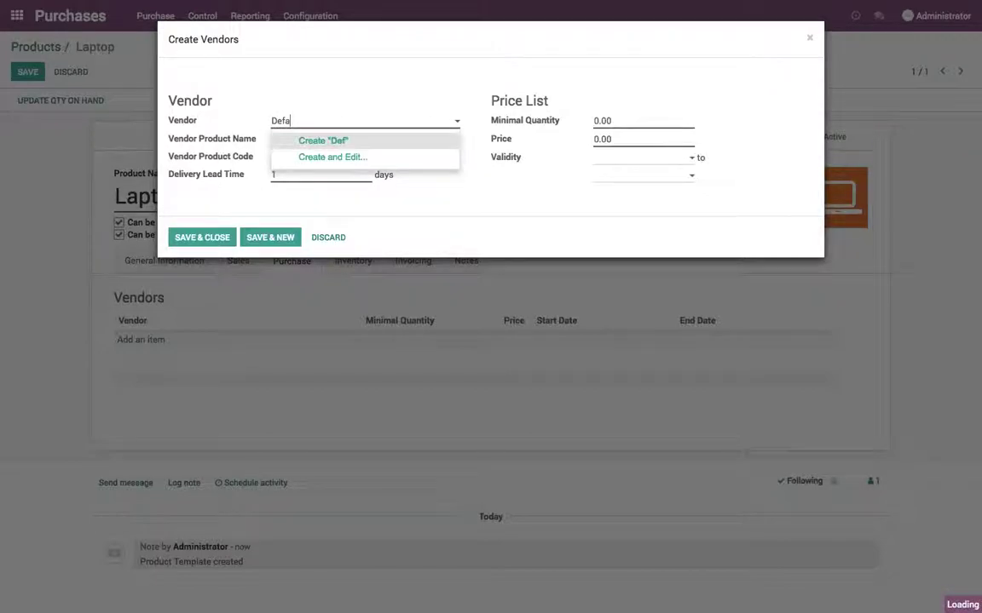
pyautogui.write('ult Supplier')
pyautogui.press('Return')
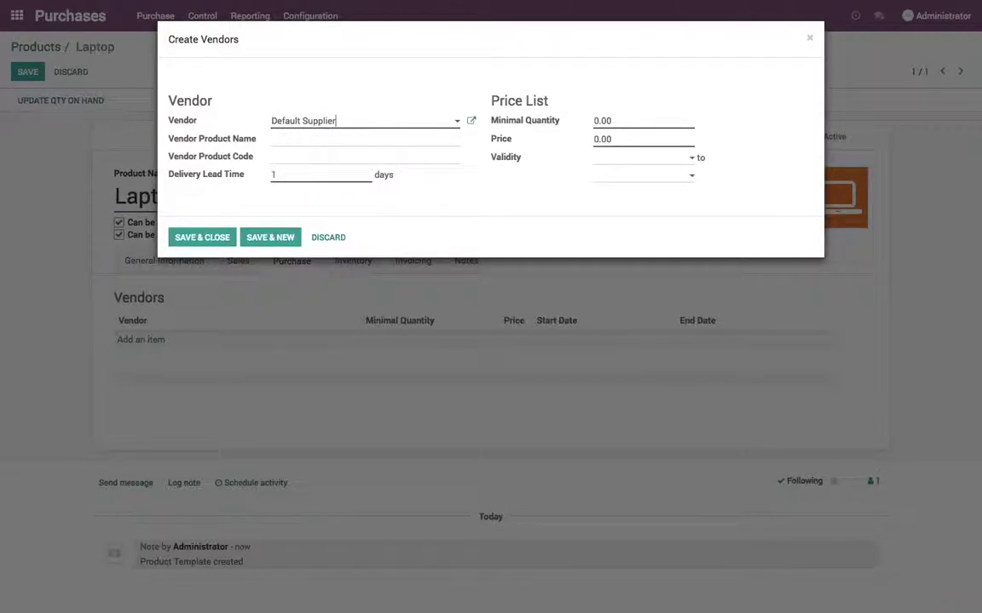
pyautogui.moveTo(645, 124); pyautogui.dragTo(523, 127)
pyautogui.write('1')
pyautogui.press('Tab')
pyautogui.click(198, 237)
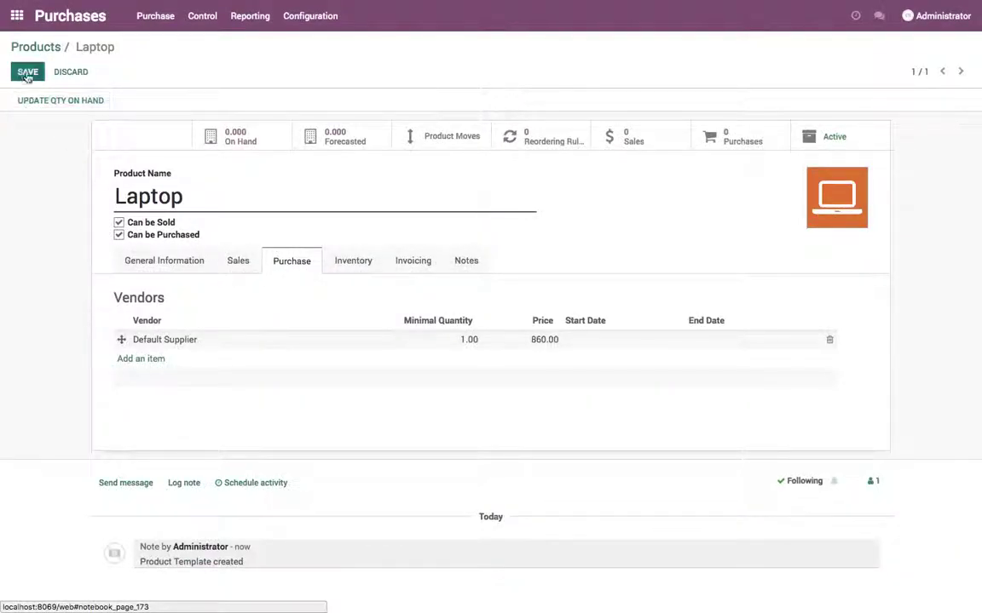
# - Assign Tax 15.00% as both the customer tax and the vendor tax in the invoicing settings, and save the product
pyautogui.click(350, 261)
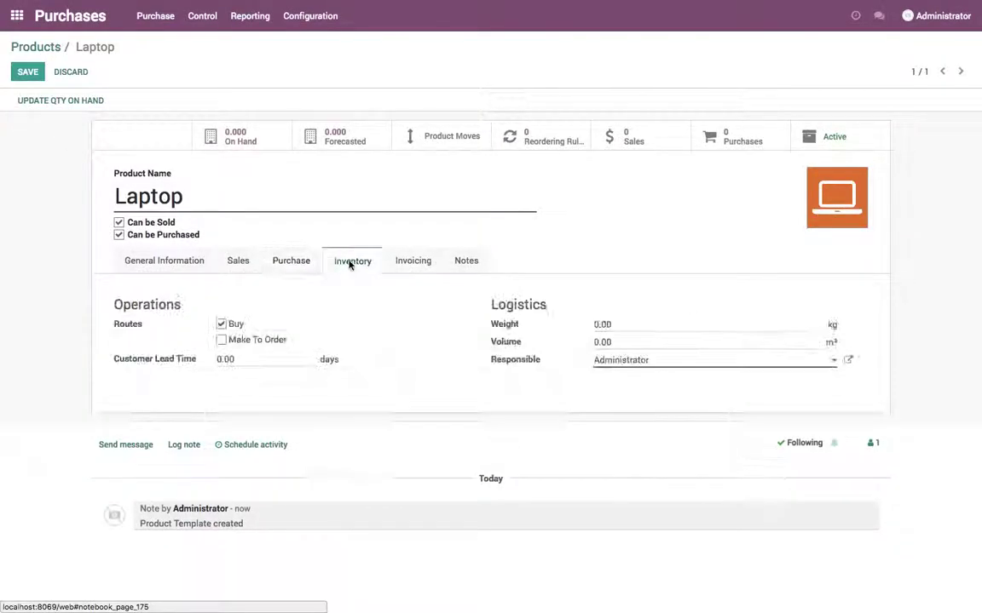
pyautogui.click(405, 265)
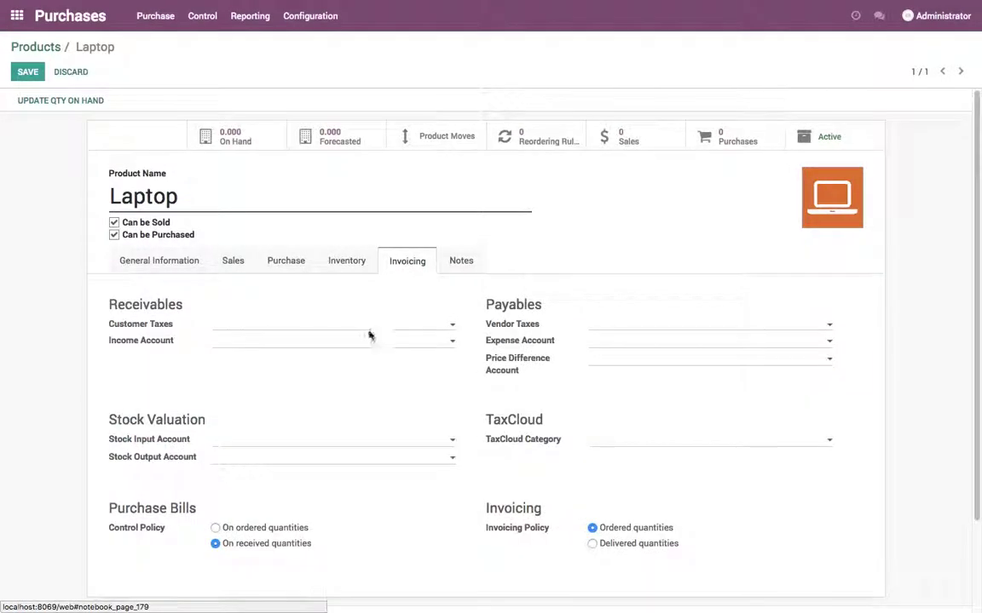
pyautogui.click(371, 327)
pyautogui.click(373, 345)
pyautogui.click(630, 328)
pyautogui.click(633, 342)
pyautogui.click(28, 72)
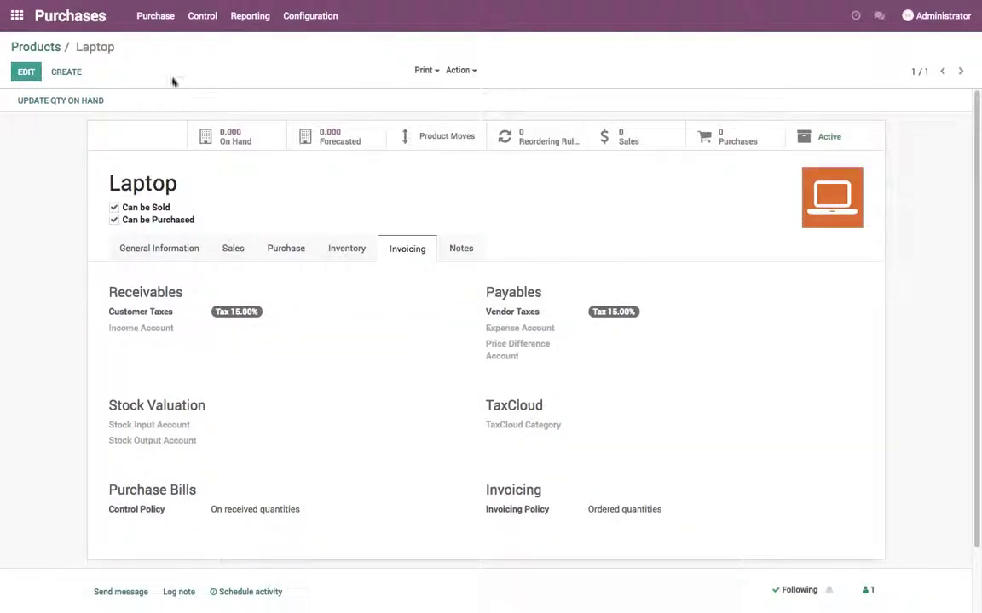
# - Check the existing requests for quotation, then switch to the Inventory app and retrieve the current inventory valuation report
pyautogui.click(146, 17)
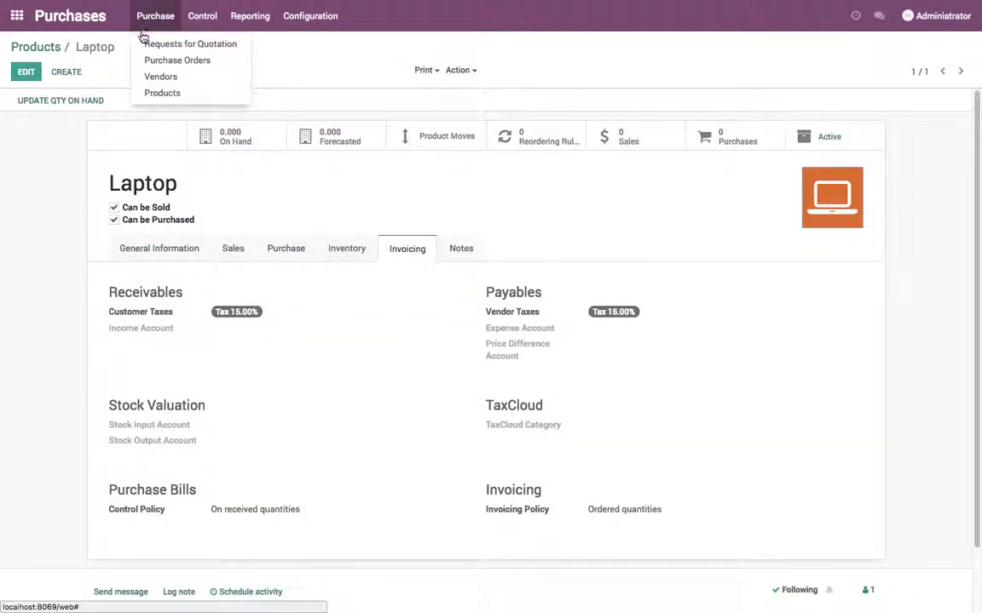
pyautogui.click(143, 43)
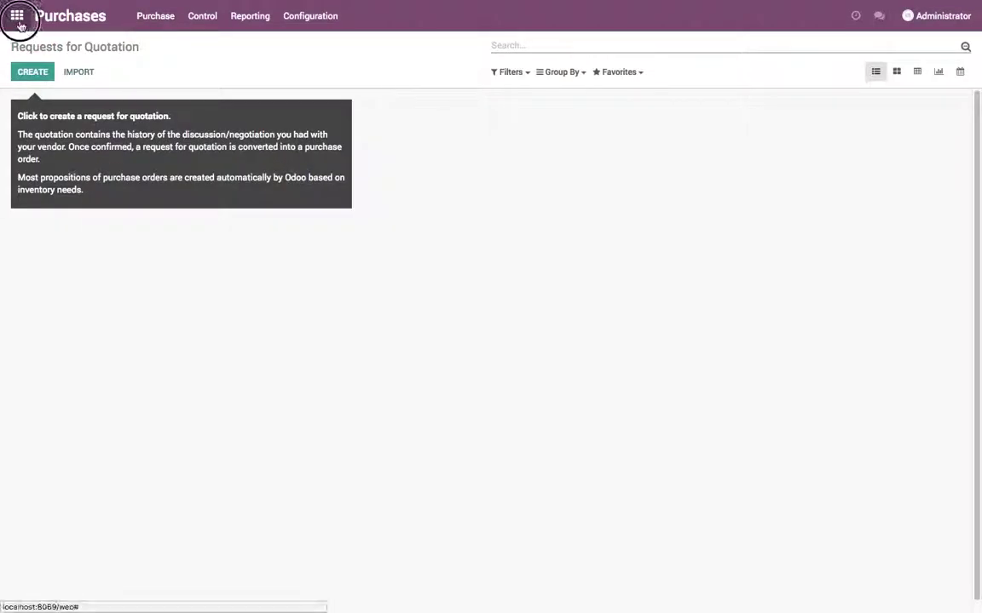
pyautogui.click(17, 16)
pyautogui.click(529, 126)
pyautogui.click(331, 17)
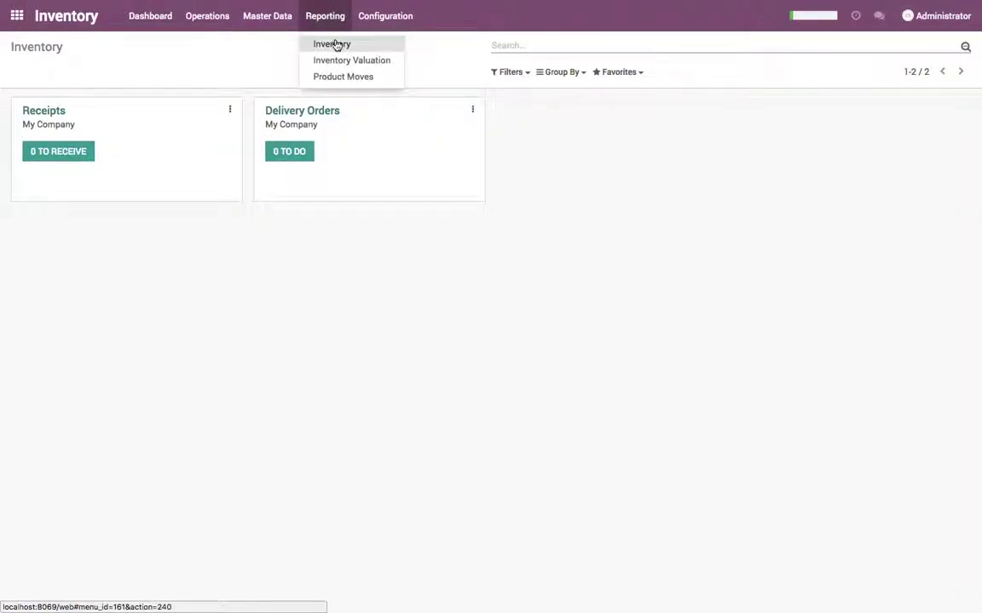
pyautogui.click(335, 59)
pyautogui.click(291, 173)
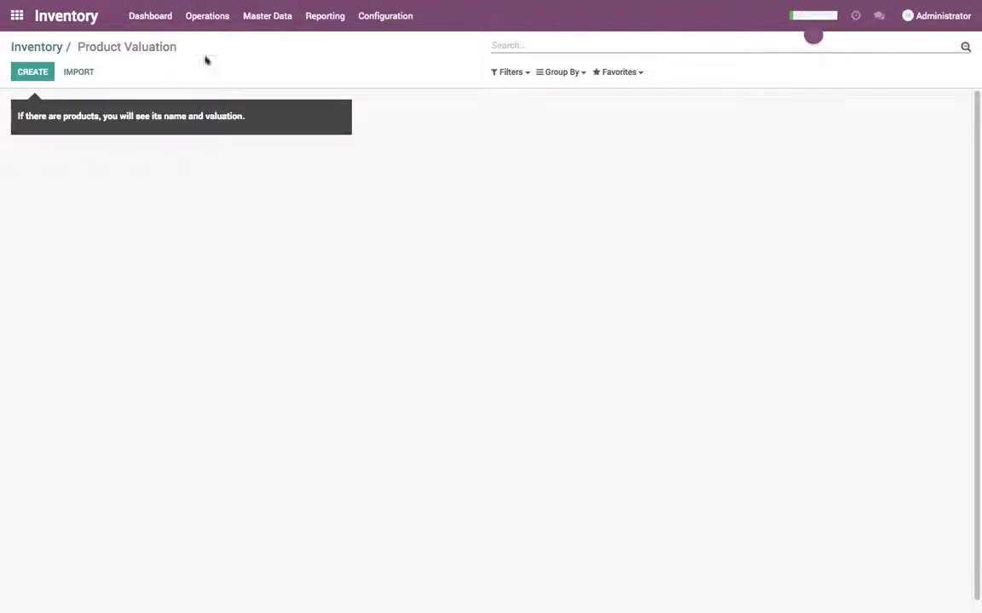
# - Switch to the Purchases app and save a new request for quotation to Default Supplier for one Laptop
pyautogui.click(18, 16)
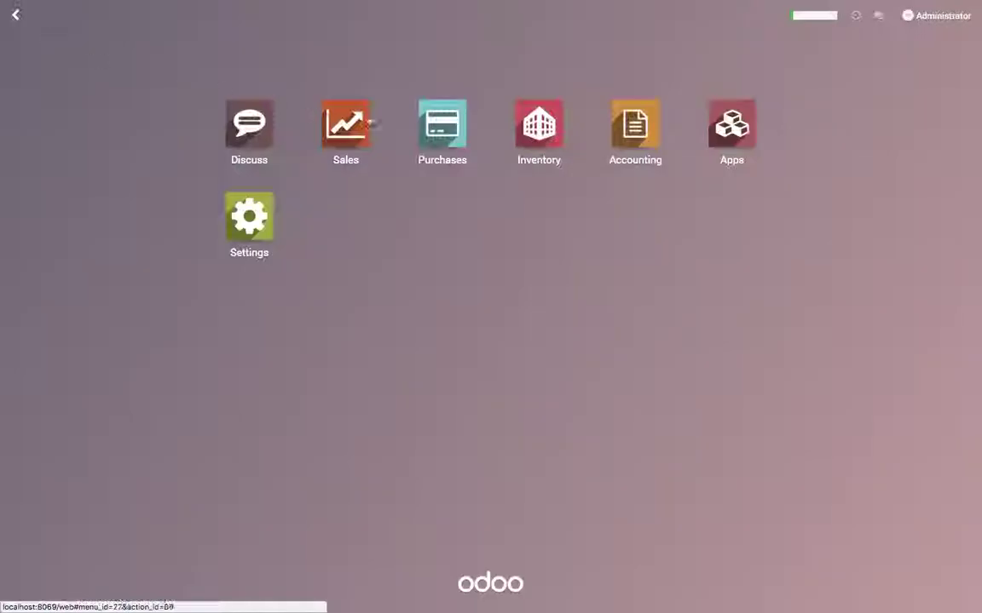
pyautogui.click(426, 128)
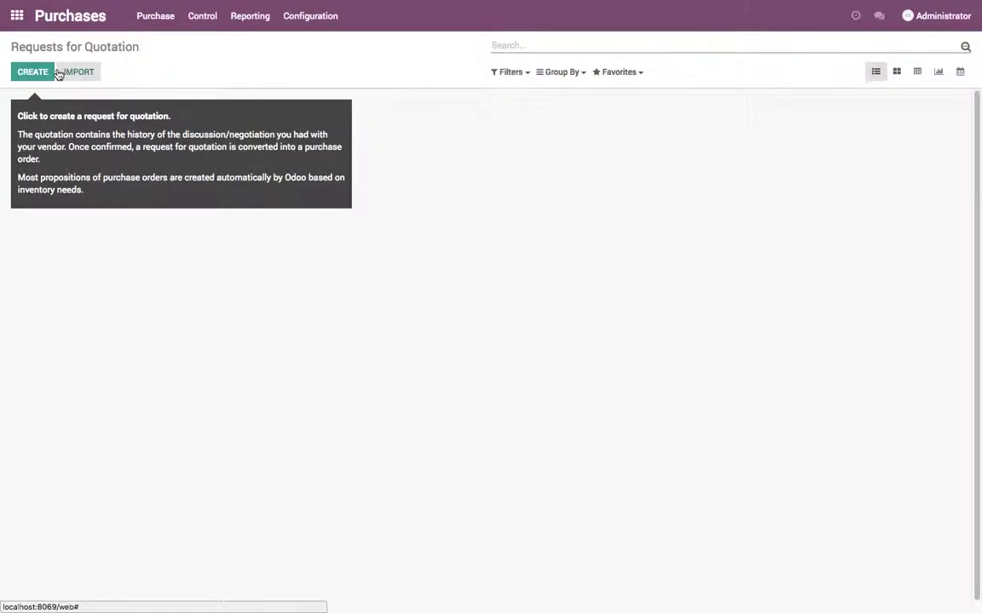
pyautogui.click(69, 73)
pyautogui.click(95, 48)
pyautogui.click(34, 72)
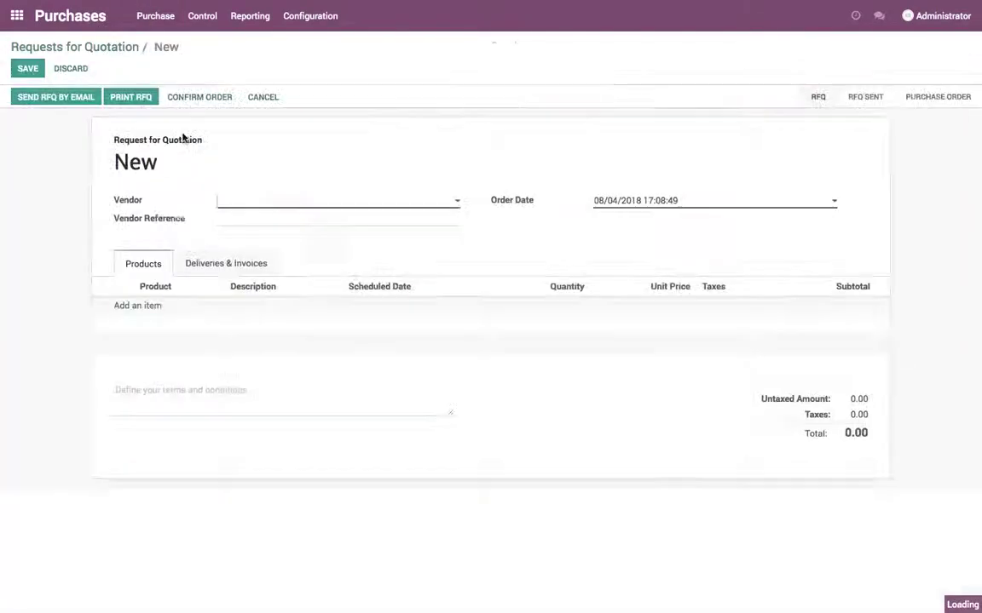
pyautogui.click(249, 207)
pyautogui.click(252, 219)
pyautogui.click(154, 307)
pyautogui.click(169, 324)
pyautogui.click(674, 323)
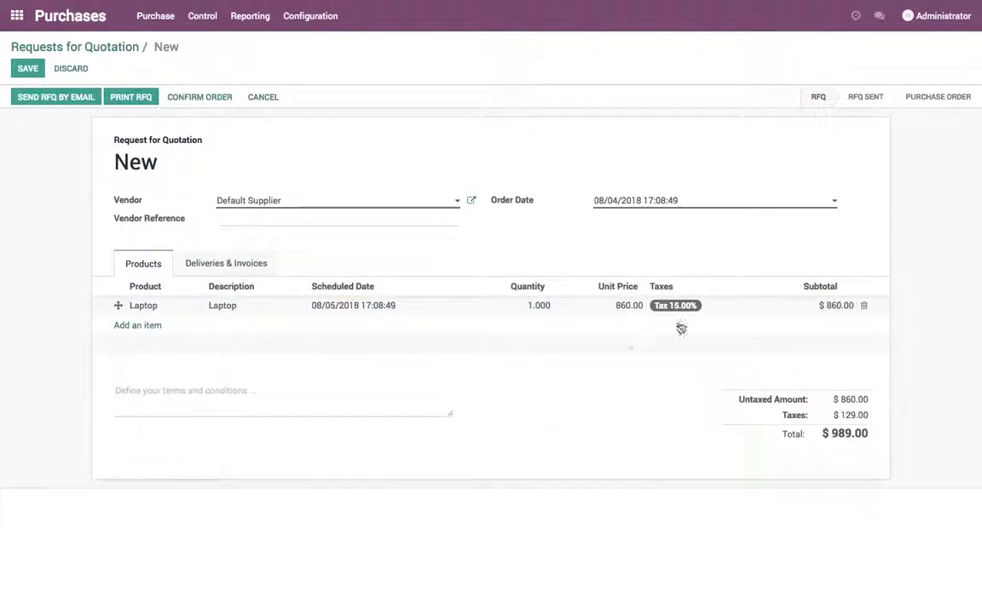
pyautogui.click(27, 68)
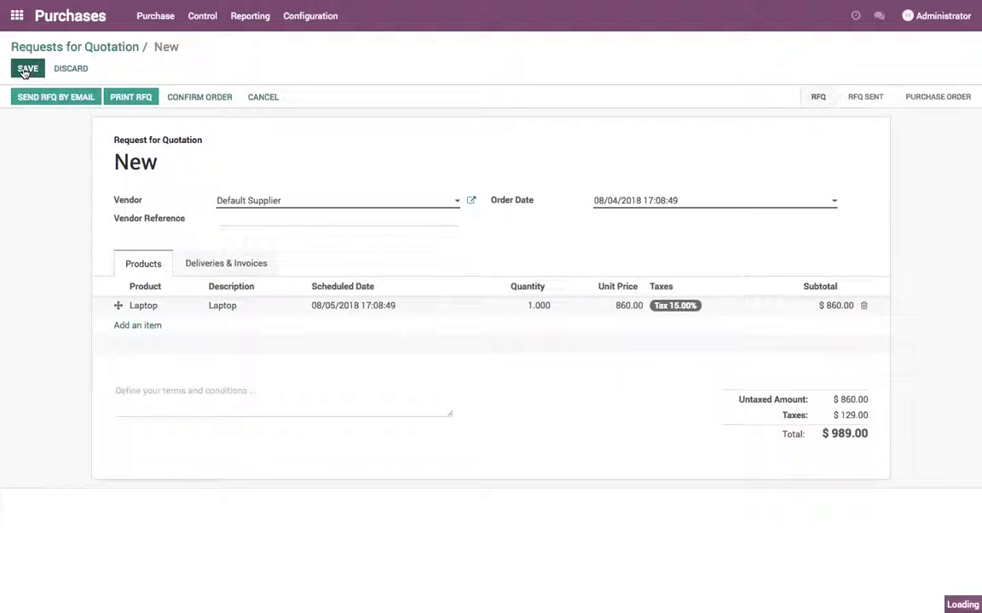
# - Confirm the purchase order, open its incoming shipment, and validate receipt of the full laptop quantity
pyautogui.click(203, 102)
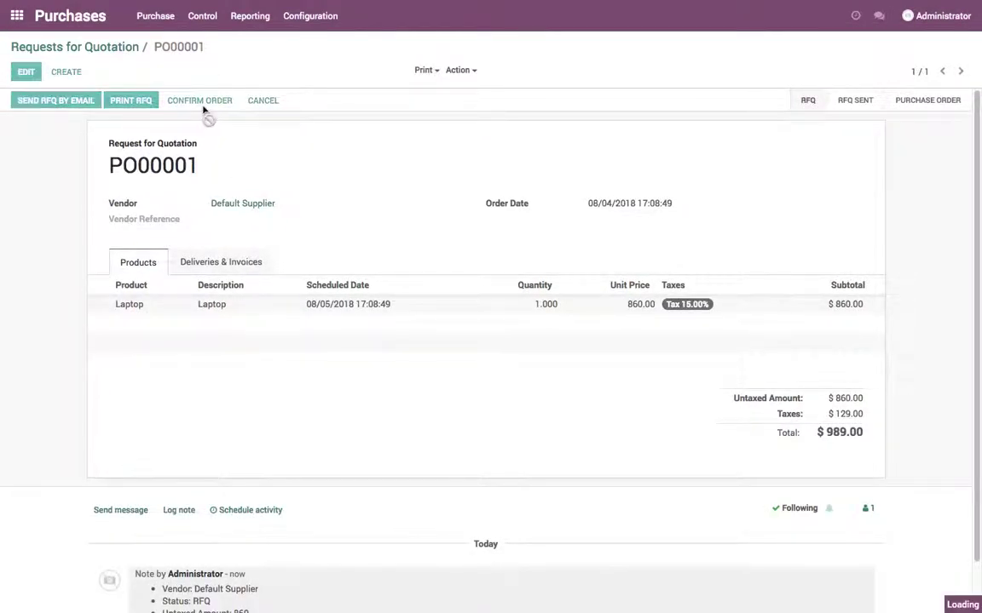
pyautogui.click(131, 101)
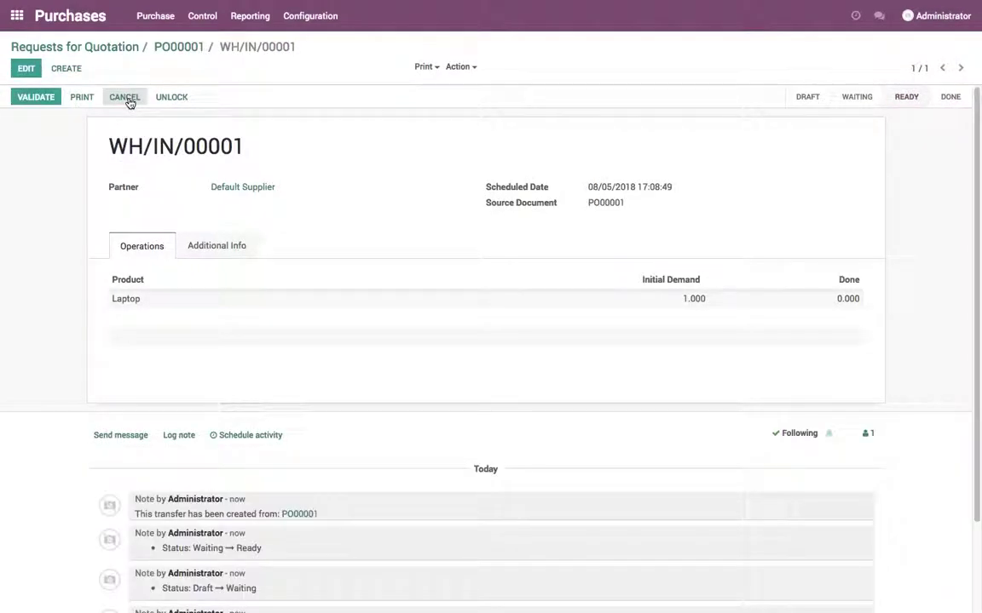
pyautogui.click(35, 99)
pyautogui.click(184, 144)
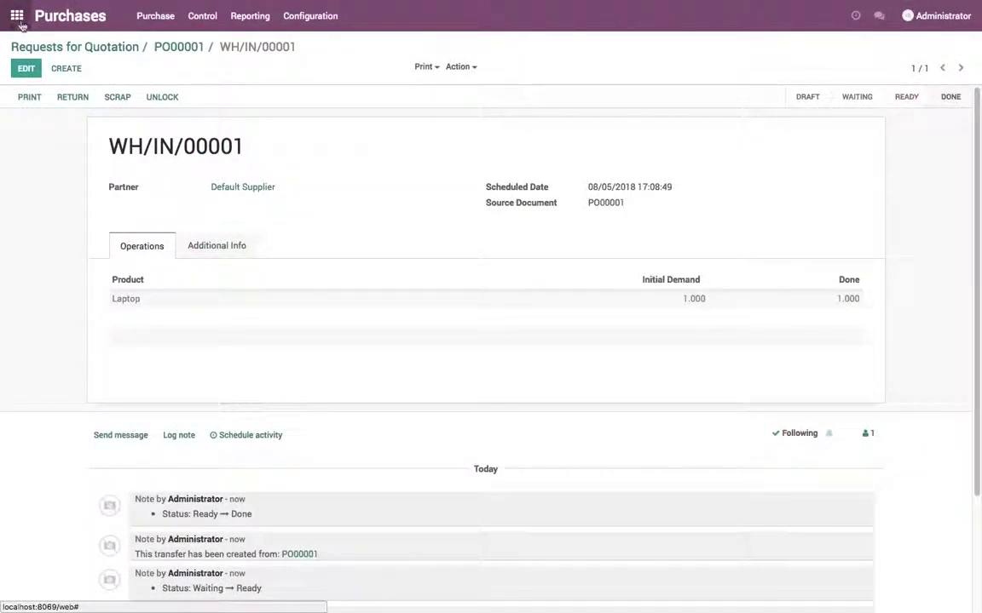
# - Open the Laptop product from the receipt's stock move and check its cost
pyautogui.click(161, 300)
pyautogui.click(286, 144)
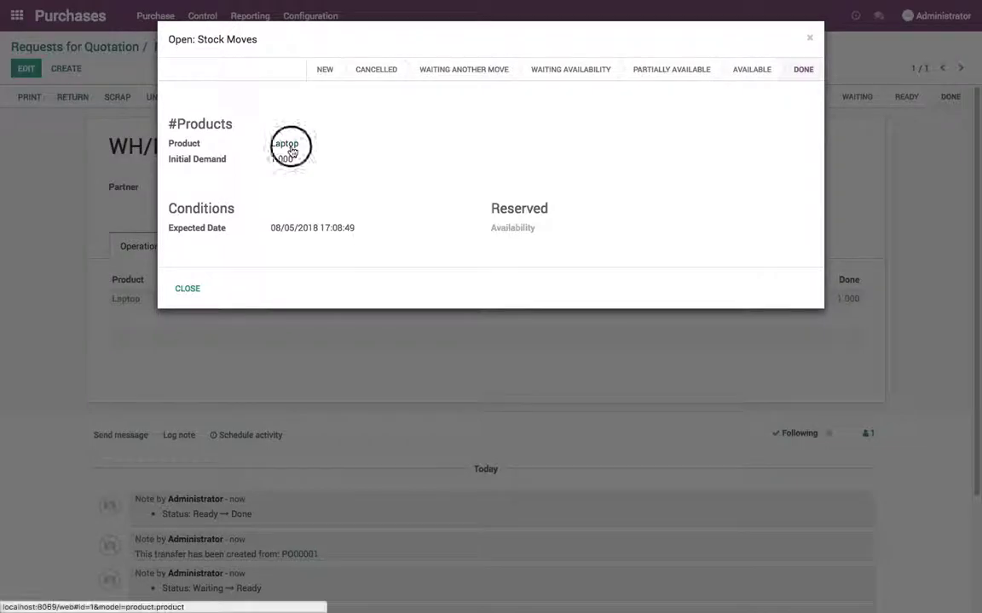
pyautogui.click(186, 289)
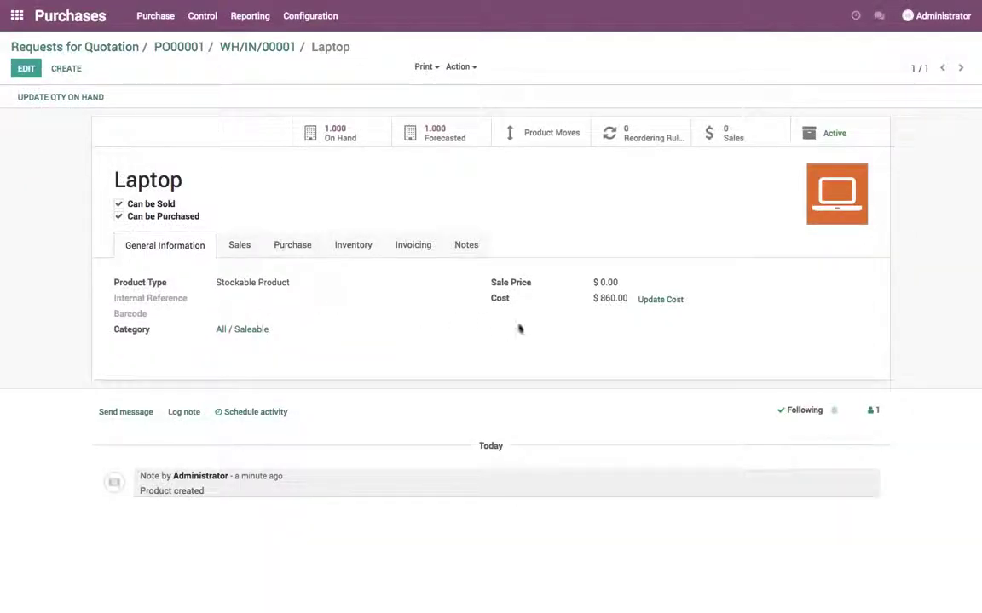
pyautogui.moveTo(600, 299); pyautogui.dragTo(626, 299)
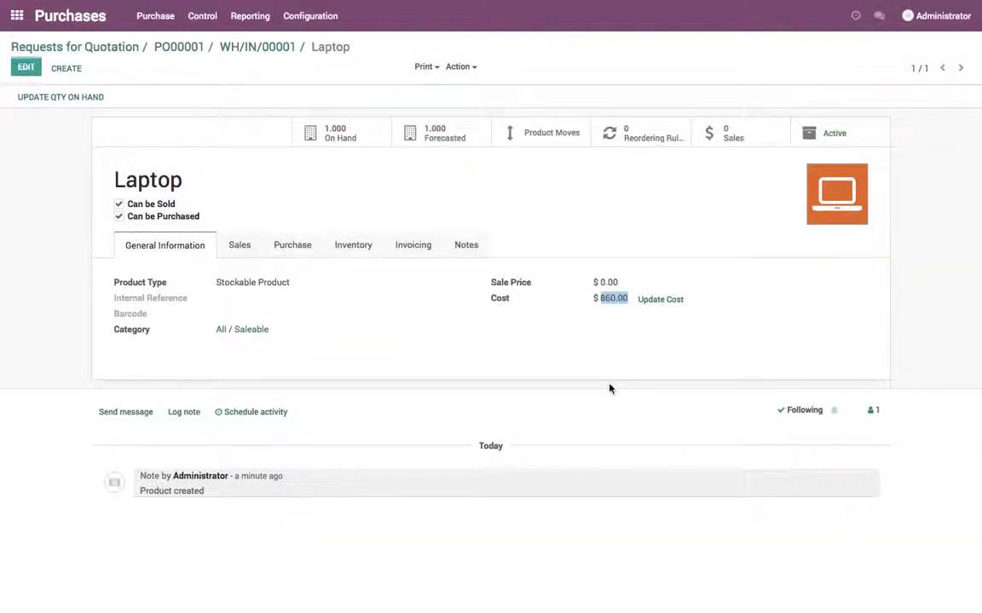
# - Duplicate the received Laptop purchase order, set the new request's unit price to 870, and save it
pyautogui.click(174, 46)
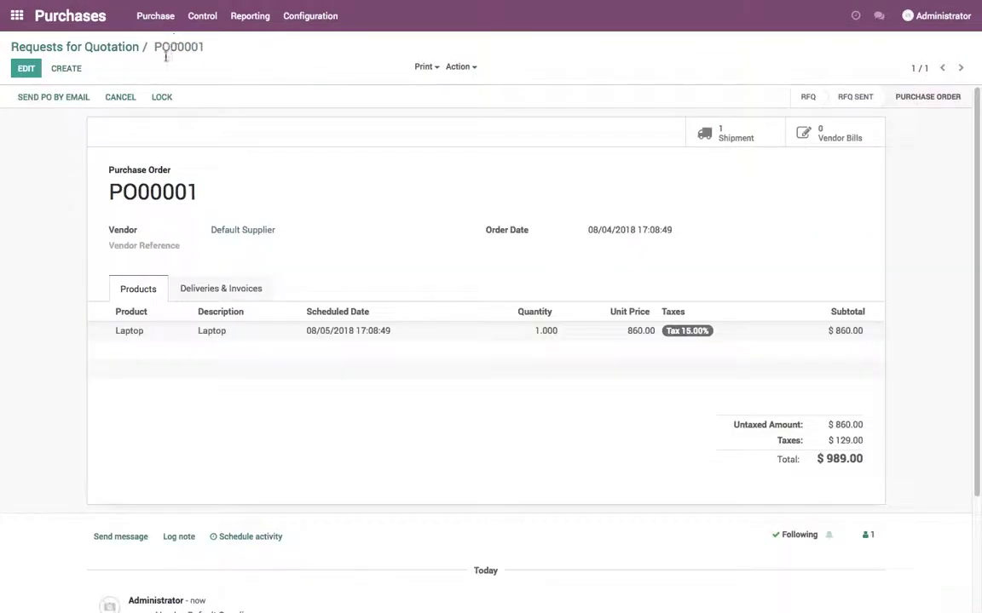
pyautogui.click(461, 66)
pyautogui.click(475, 100)
pyautogui.click(28, 72)
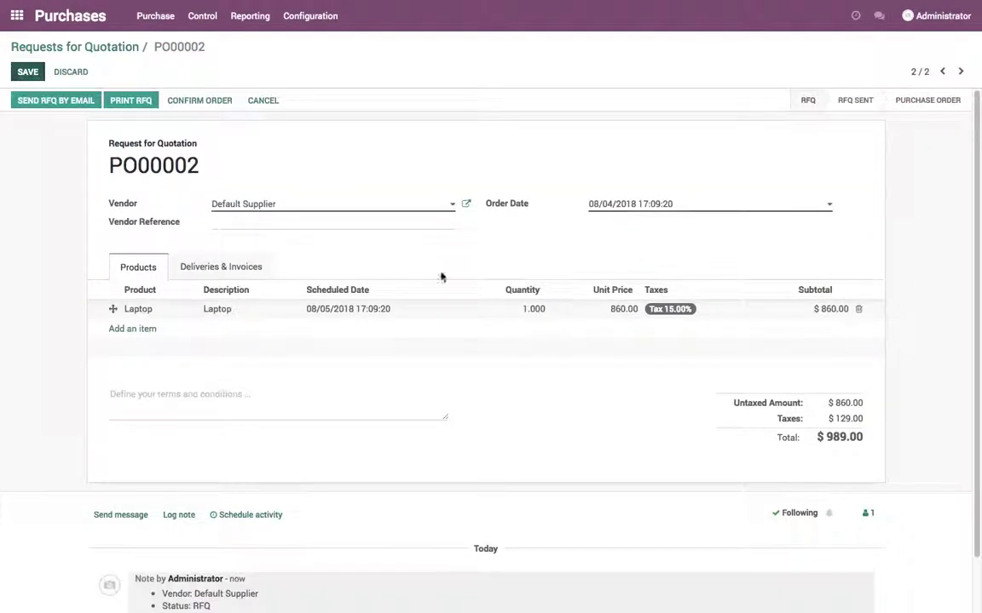
pyautogui.click(602, 314)
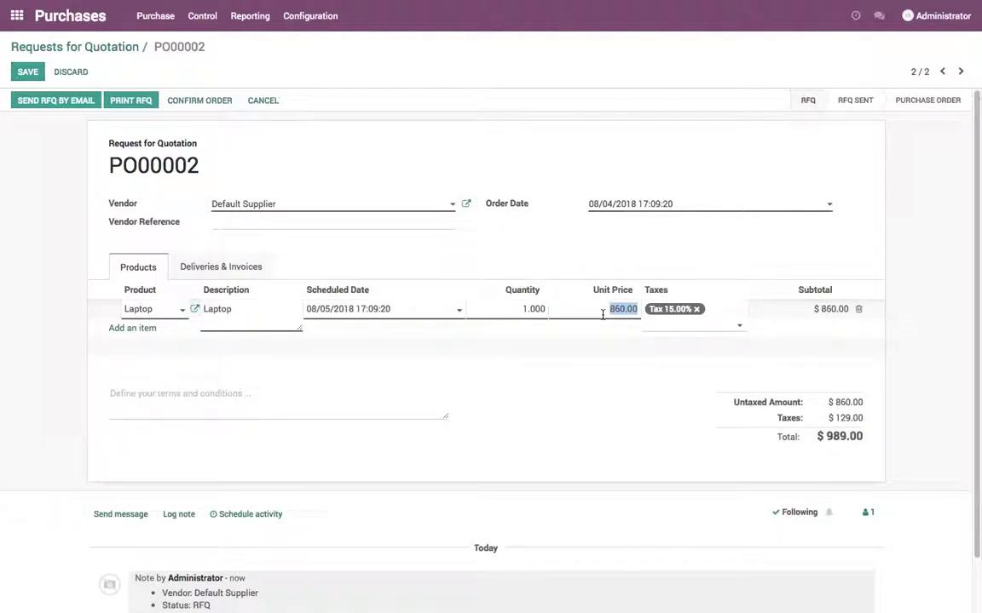
pyautogui.click(587, 234)
pyautogui.click(28, 71)
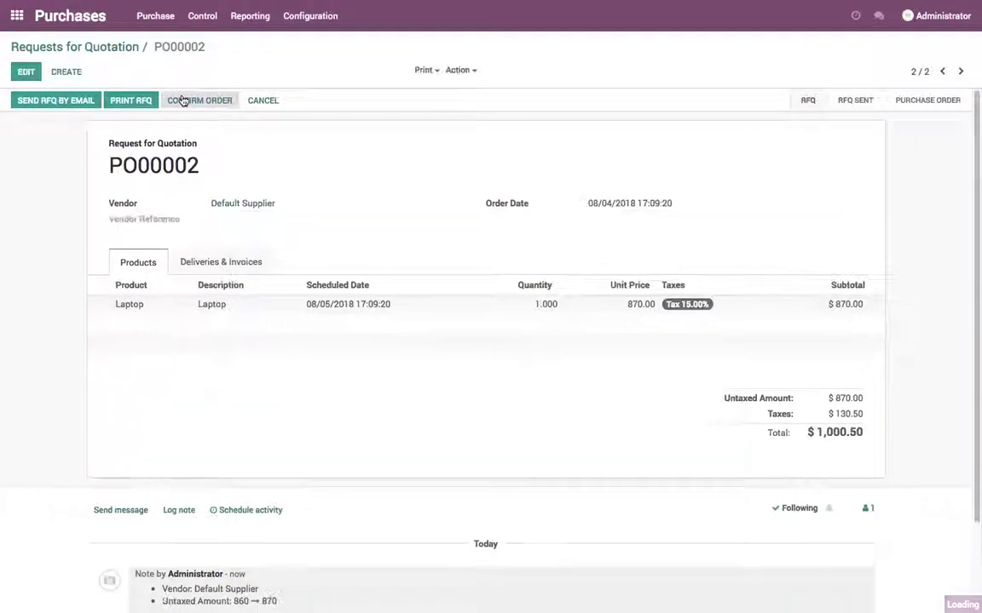
# - Confirm the 870 Laptop order and validate its receipt, processing all reserved quantities
pyautogui.click(183, 102)
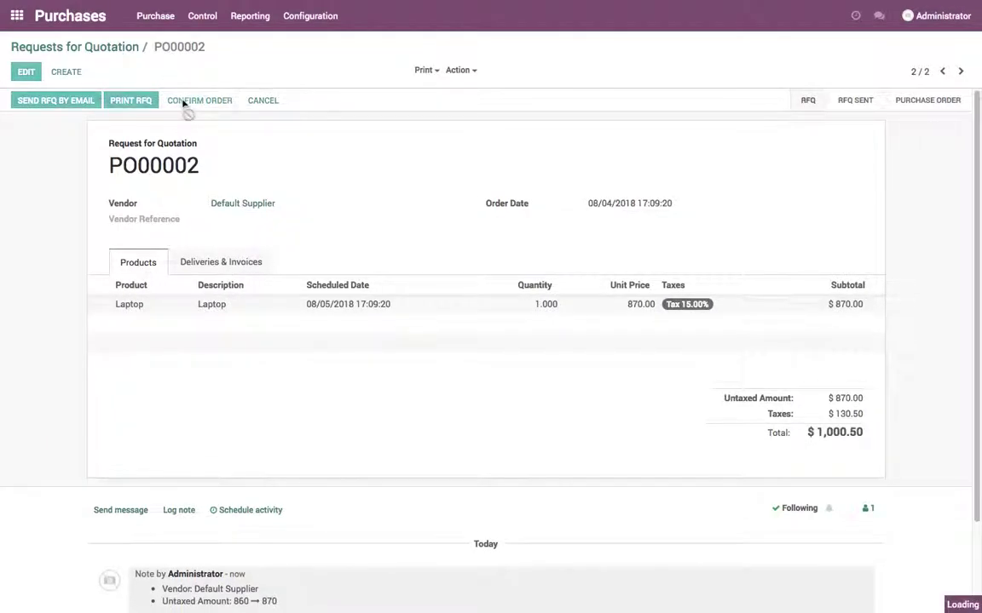
pyautogui.click(146, 105)
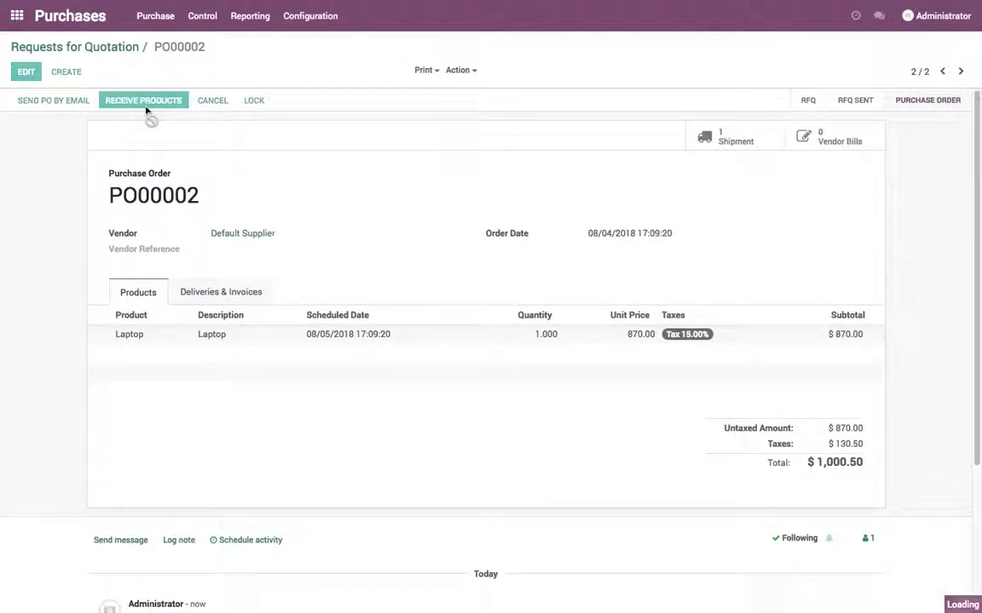
pyautogui.click(47, 96)
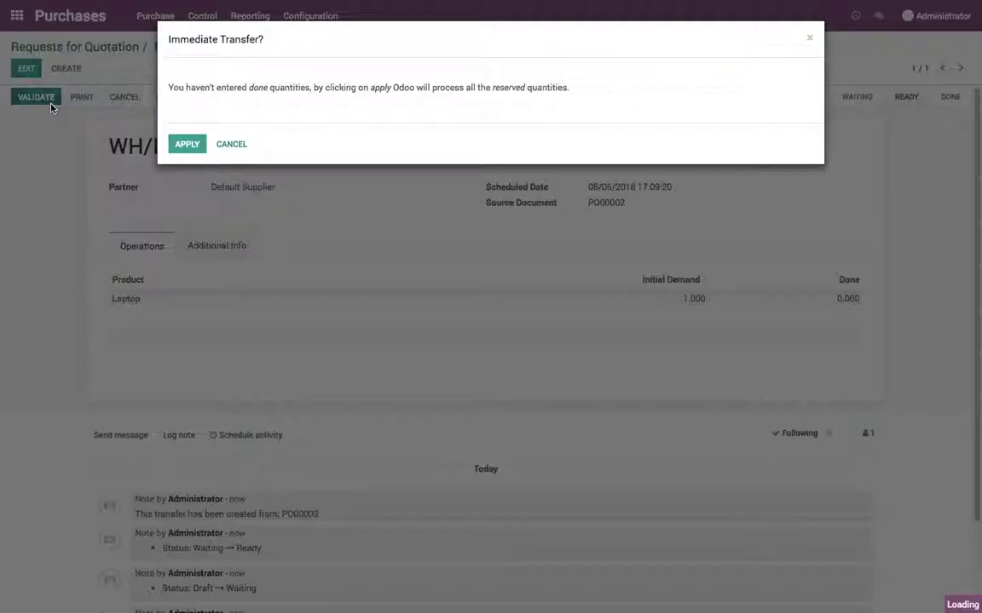
pyautogui.click(189, 147)
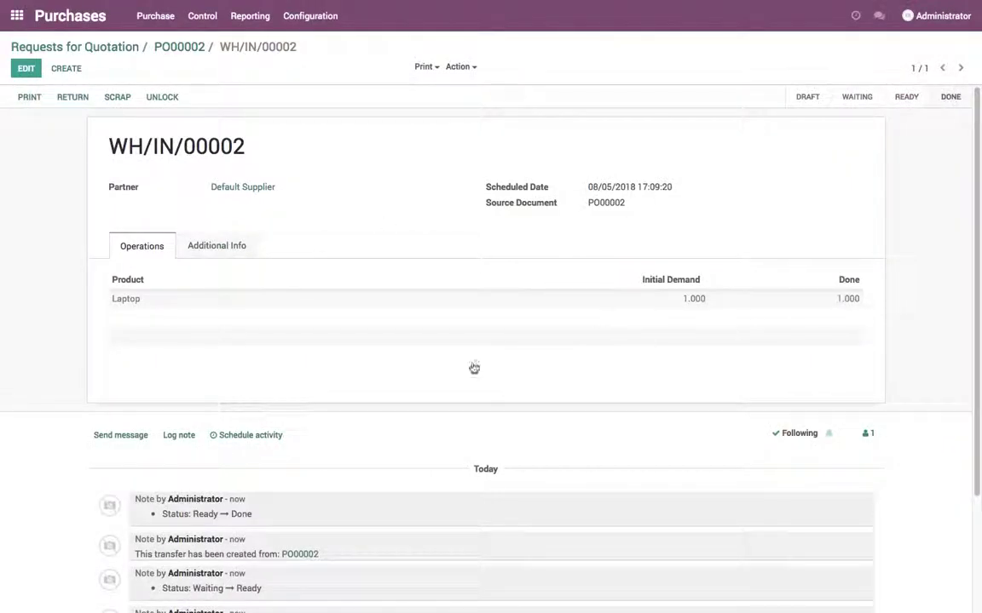
# - Open the Laptop product from the completed receipt's stock move and check its updated cost
pyautogui.click(128, 302)
pyautogui.click(295, 145)
pyautogui.click(188, 289)
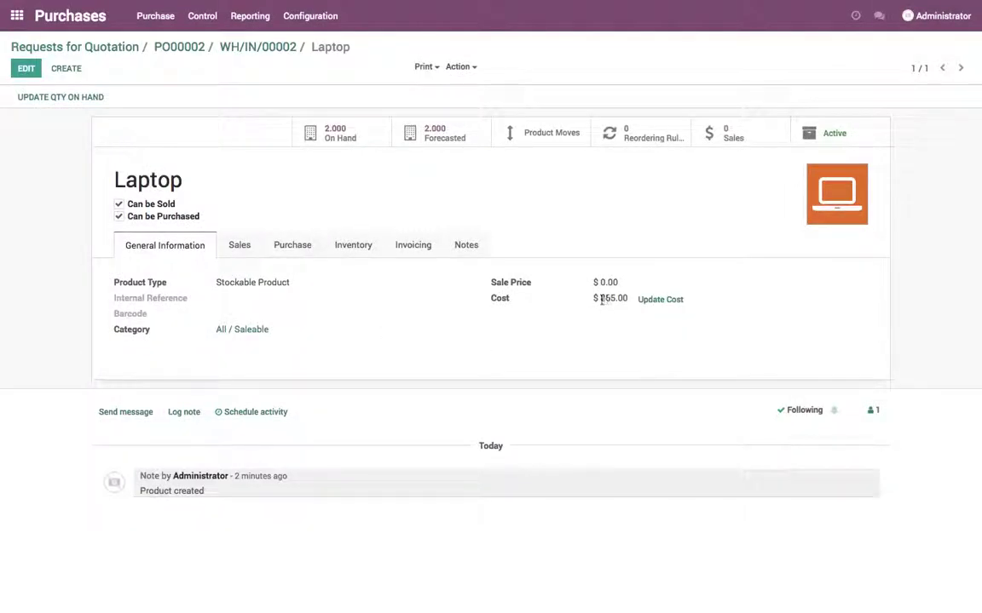
pyautogui.moveTo(600, 299); pyautogui.dragTo(628, 299)
# - Duplicate the second Laptop purchase order, set the copy's unit price to 890, and save it
pyautogui.click(179, 48)
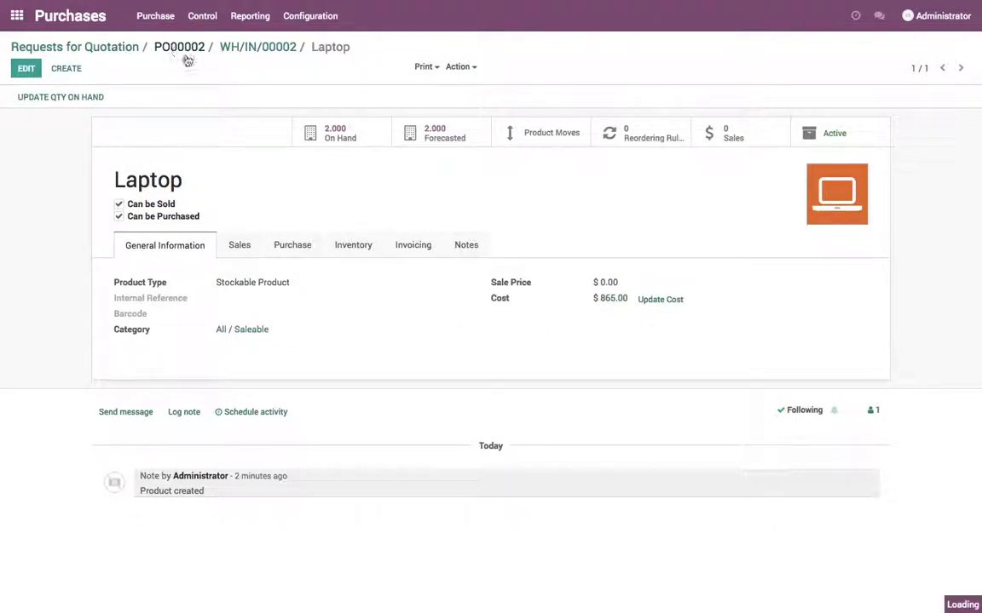
pyautogui.click(457, 67)
pyautogui.click(464, 99)
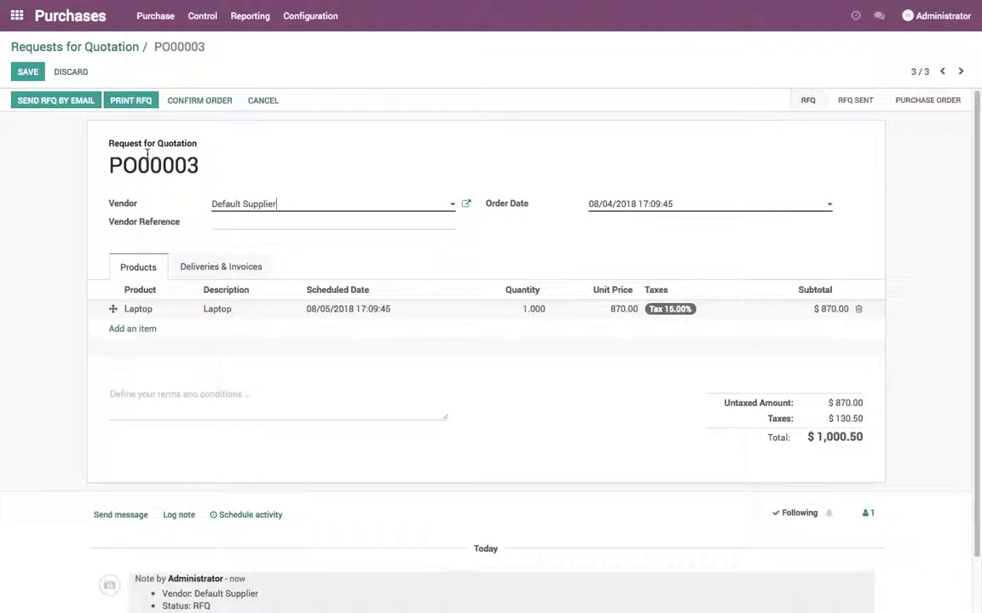
pyautogui.click(635, 310)
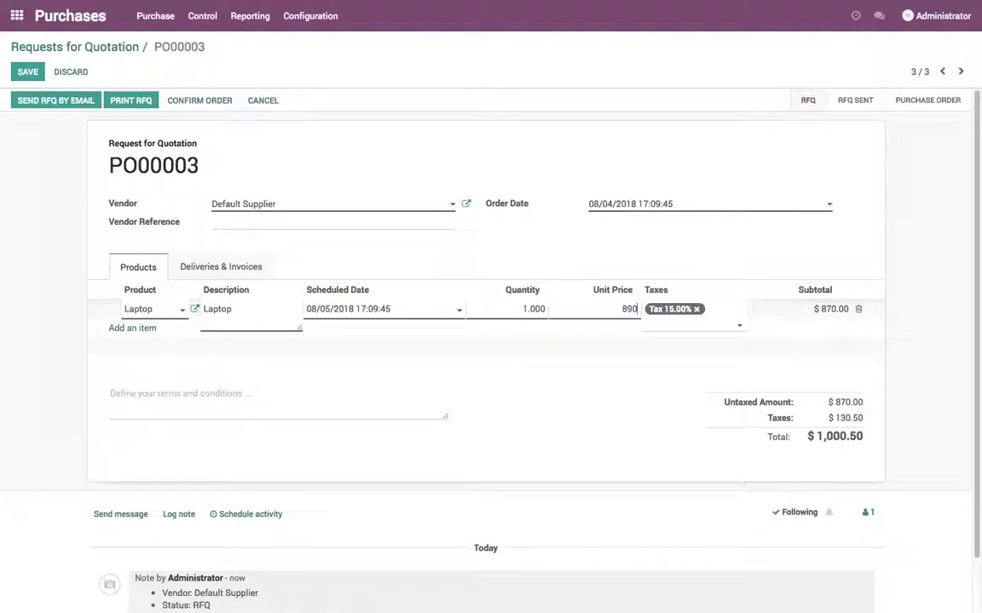
pyautogui.click(590, 249)
pyautogui.click(27, 72)
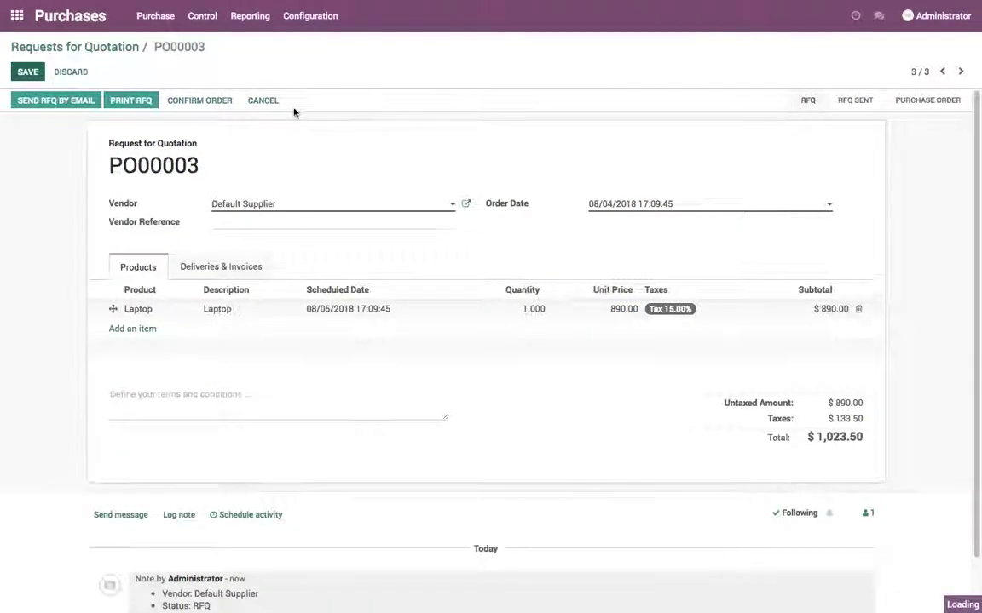
# - Confirm the 890 Laptop order and receive its full reserved quantity through an immediate transfer
pyautogui.click(203, 102)
pyautogui.click(155, 103)
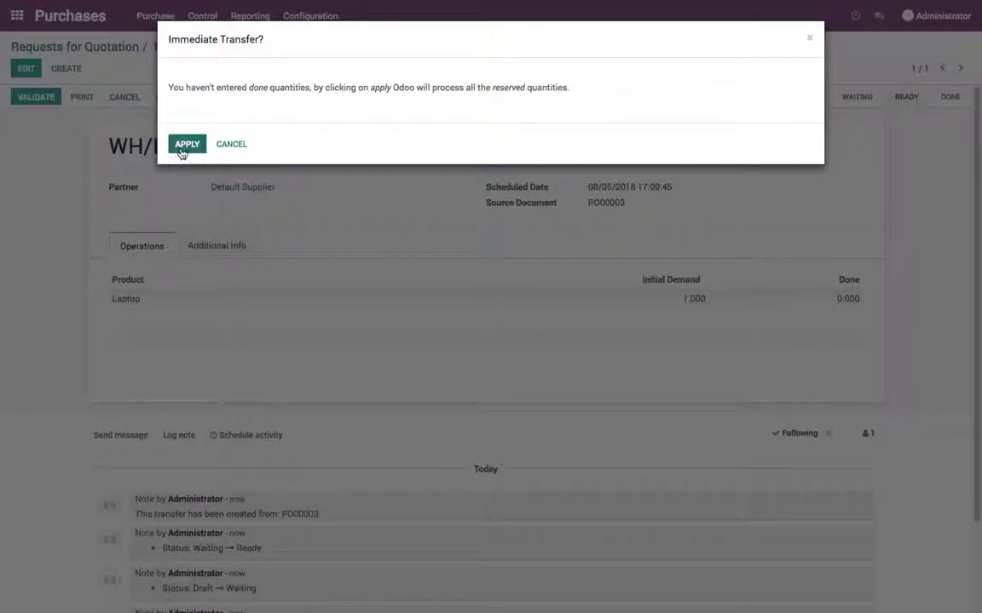
pyautogui.click(182, 146)
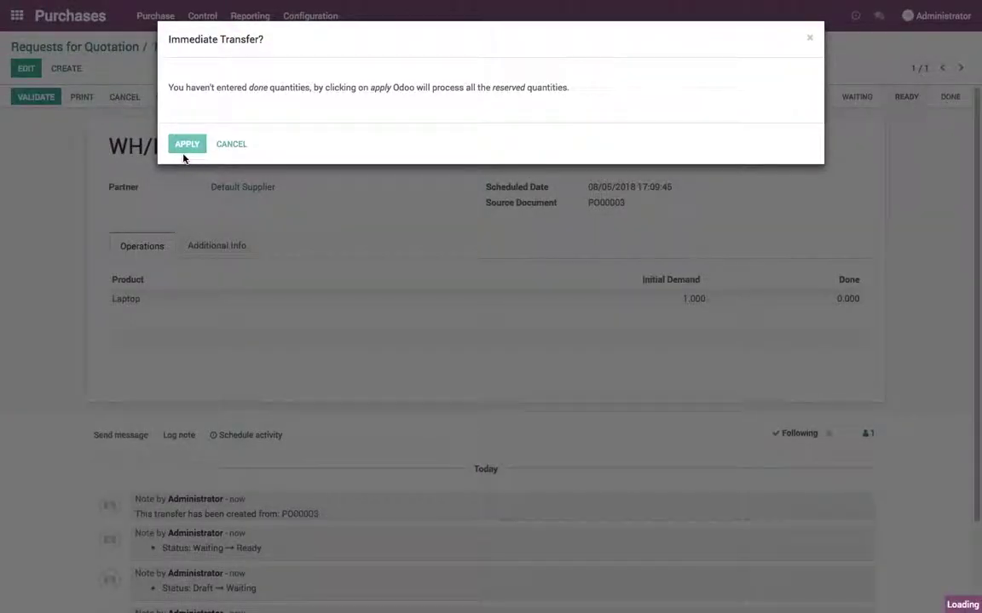
# - Switch to the Inventory app and retrieve the current inventory valuation report to check the Laptop's quantity and value
pyautogui.click(17, 16)
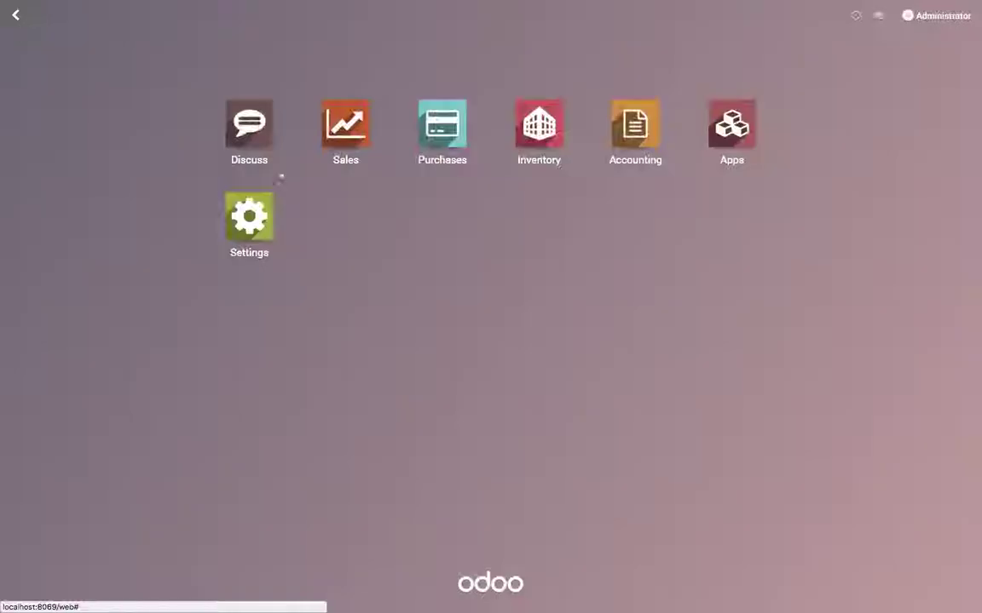
pyautogui.click(545, 149)
pyautogui.click(324, 16)
pyautogui.click(319, 61)
pyautogui.click(281, 174)
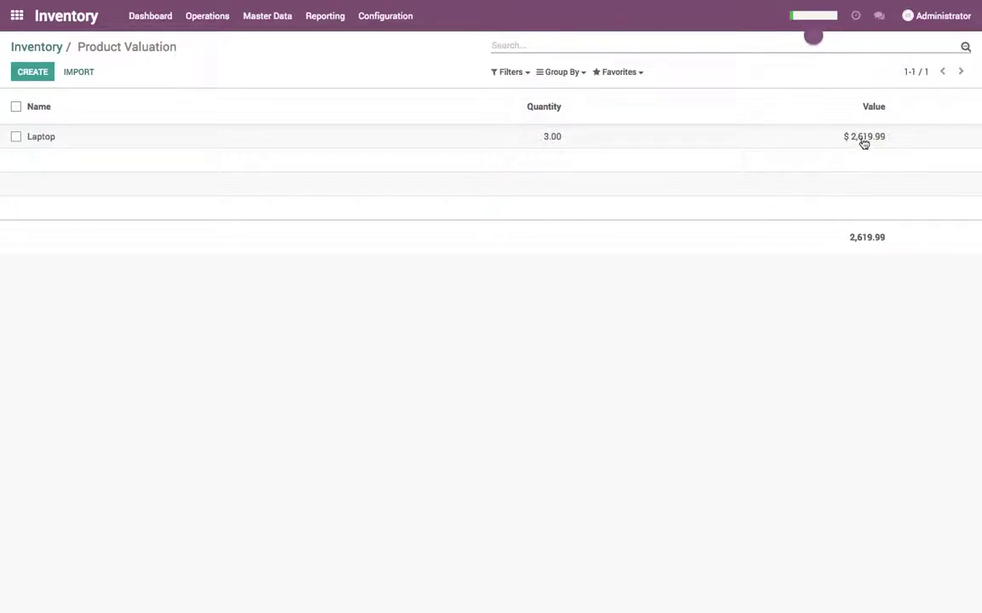
# - Open the Laptop product, check its cost, and log the note "I want to sell with 35% margin based on the cost."
pyautogui.click(267, 16)
pyautogui.click(265, 42)
pyautogui.click(123, 127)
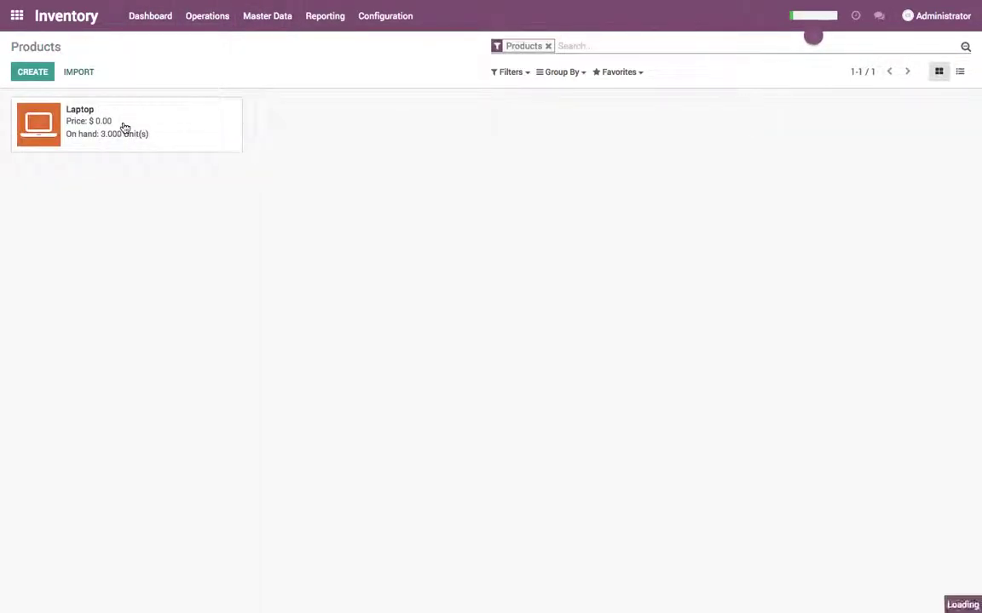
pyautogui.doubleClick(603, 299)
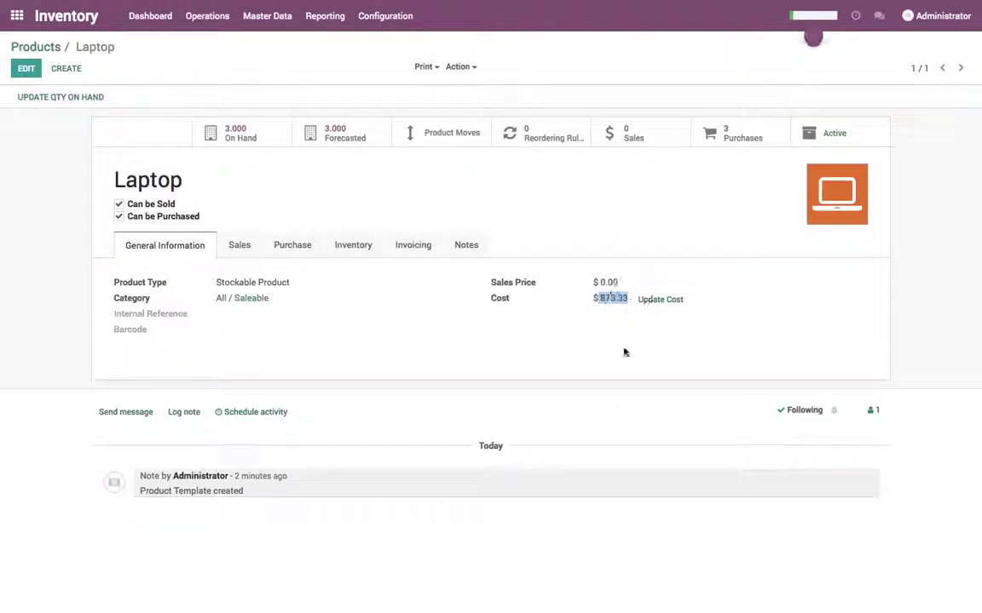
pyautogui.click(187, 416)
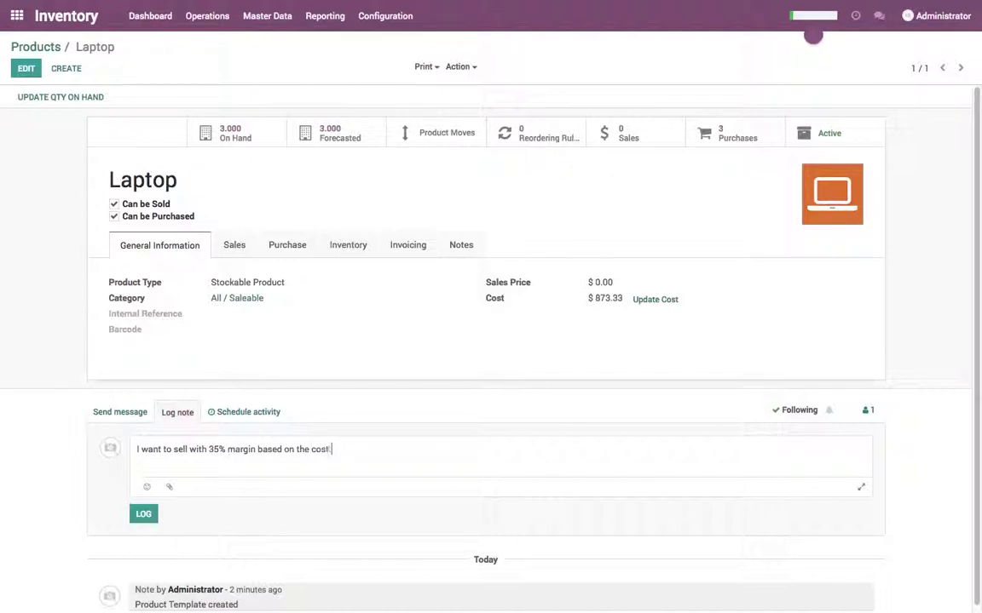
pyautogui.click(145, 515)
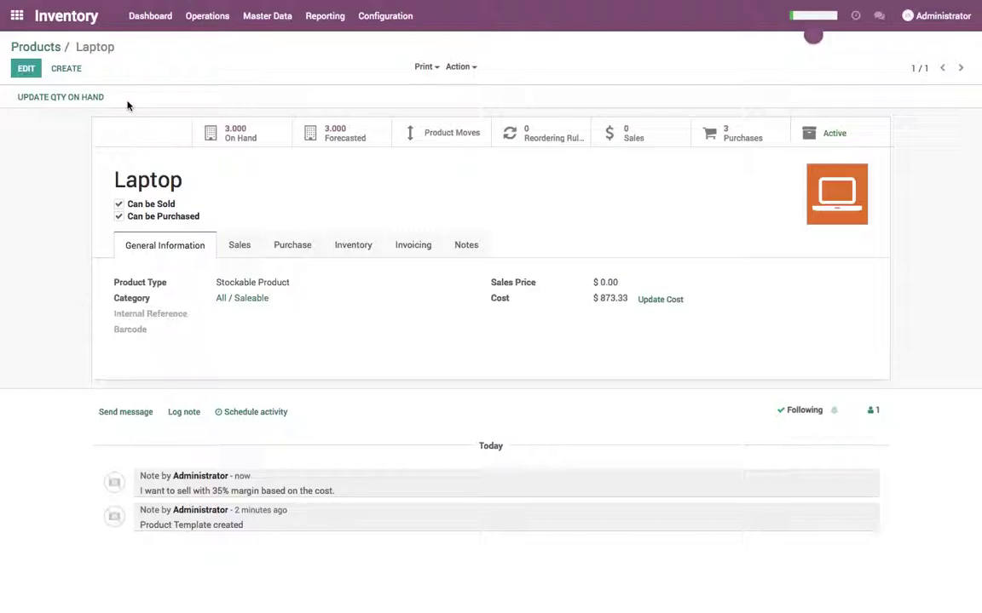
# - Switch to the Sales app and open the Public Pricelist in edit mode to inspect its available options
pyautogui.click(17, 16)
pyautogui.click(345, 119)
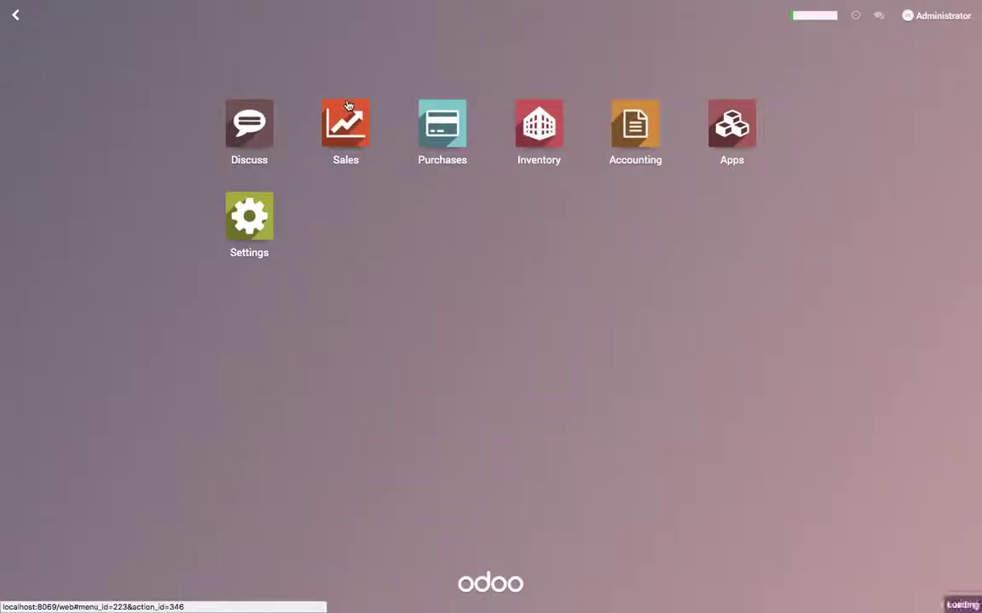
pyautogui.click(207, 15)
pyautogui.click(210, 61)
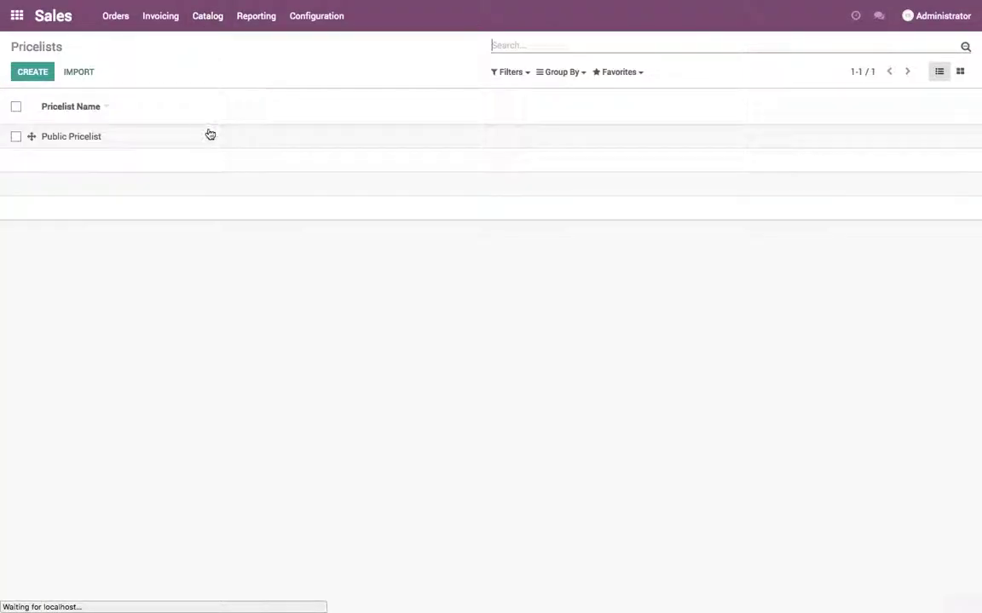
pyautogui.click(205, 142)
pyautogui.click(25, 71)
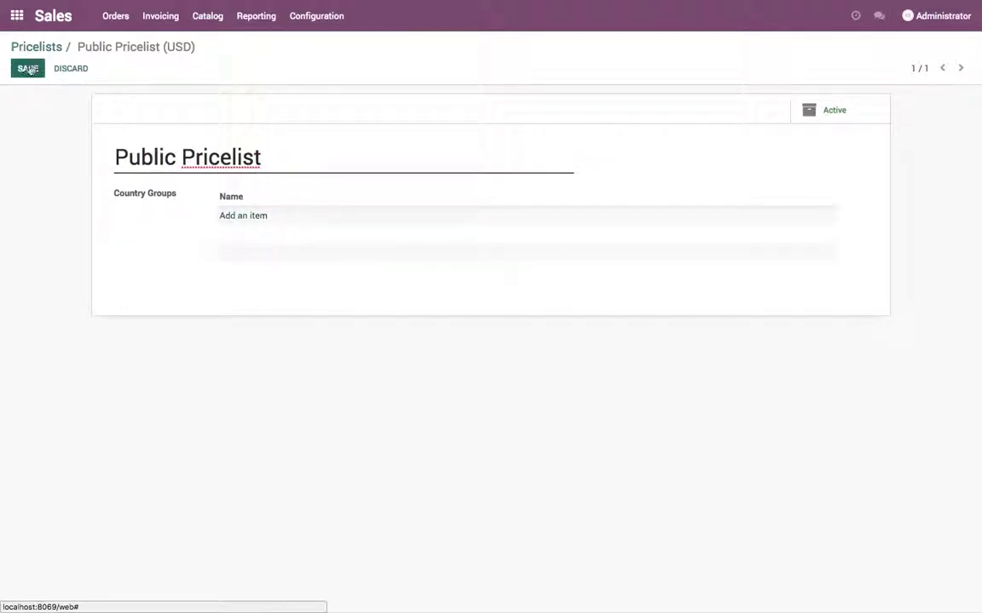
# - Set Multiple Sales Prices per Product to "Prices computed from formulas (discounts, margins, roundings)" in the Sales settings and save
pyautogui.click(316, 16)
pyautogui.click(313, 43)
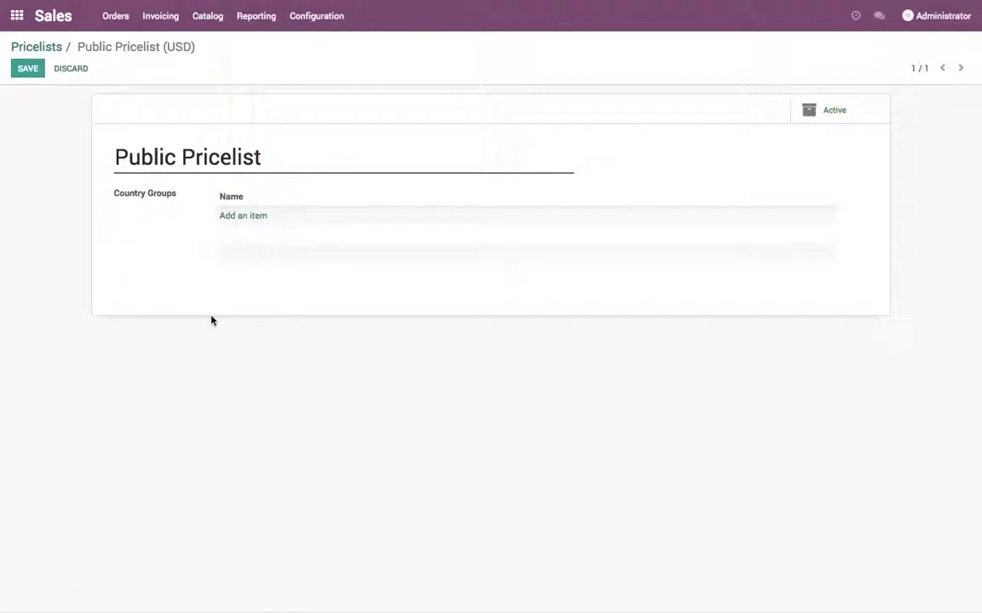
pyautogui.scroll(-3, 204, 249)
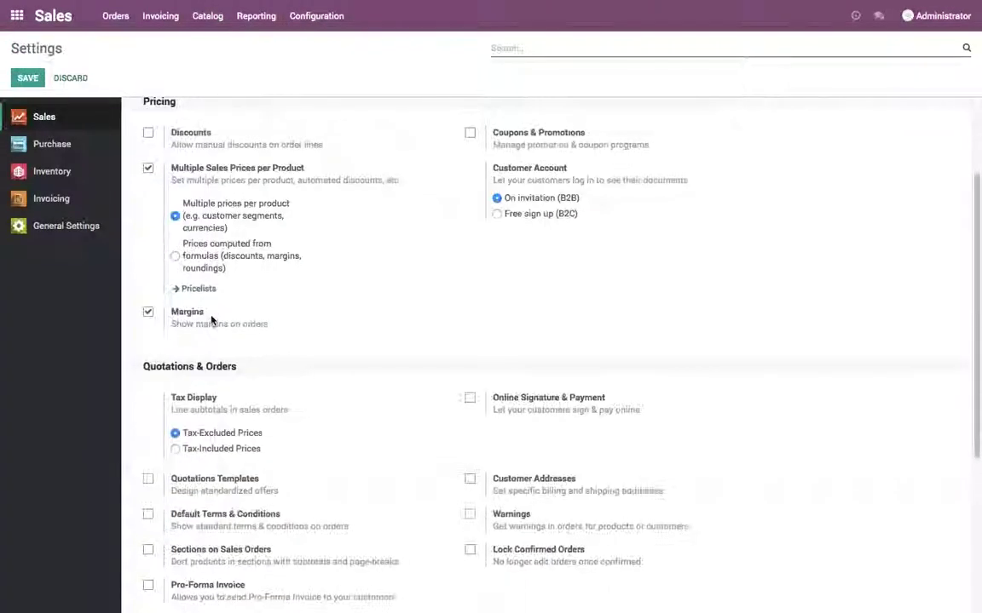
pyautogui.click(205, 249)
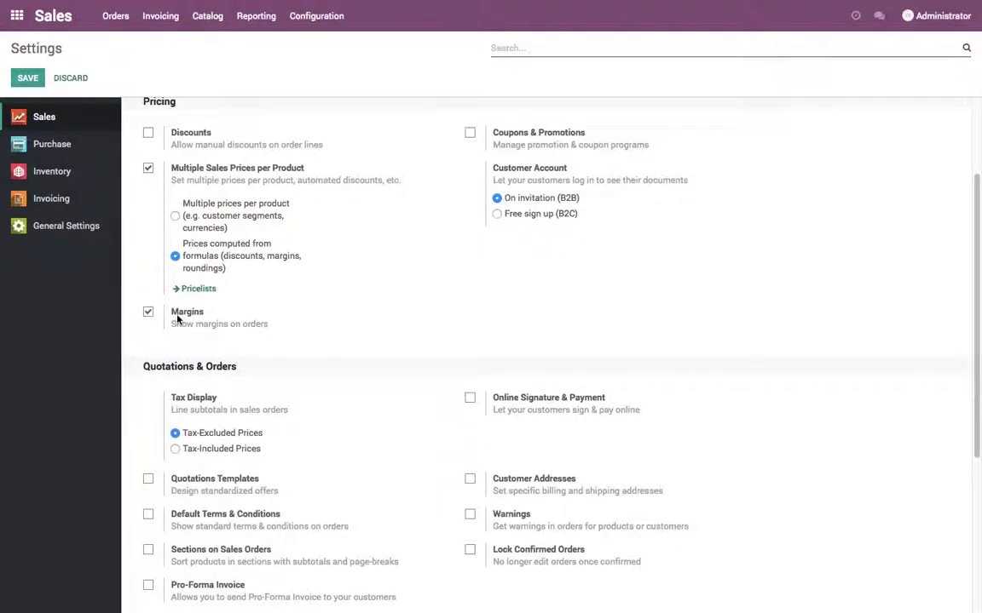
pyautogui.click(27, 77)
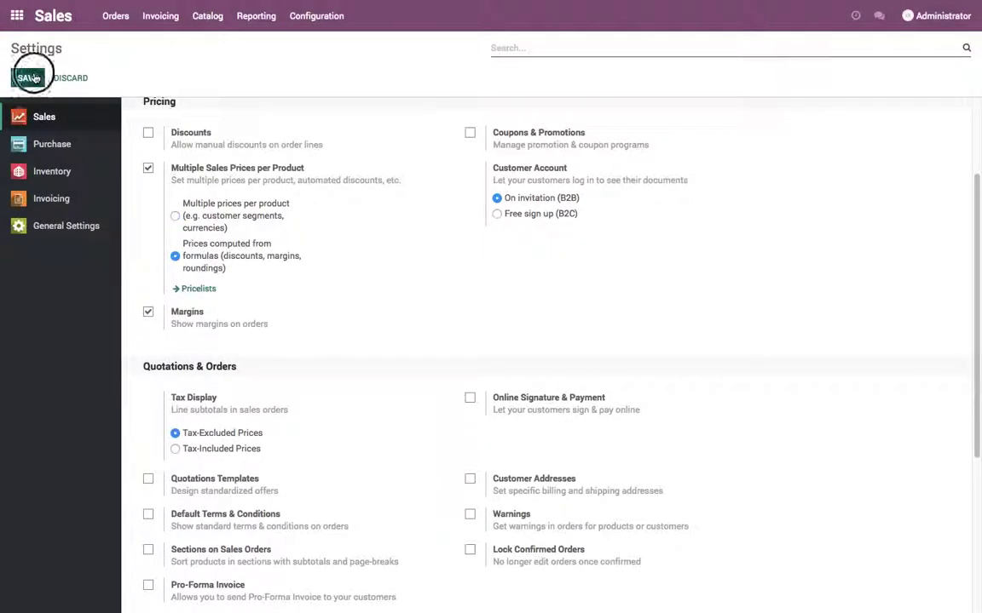
pyautogui.moveTo(298, 254)
pyautogui.click(298, 253)
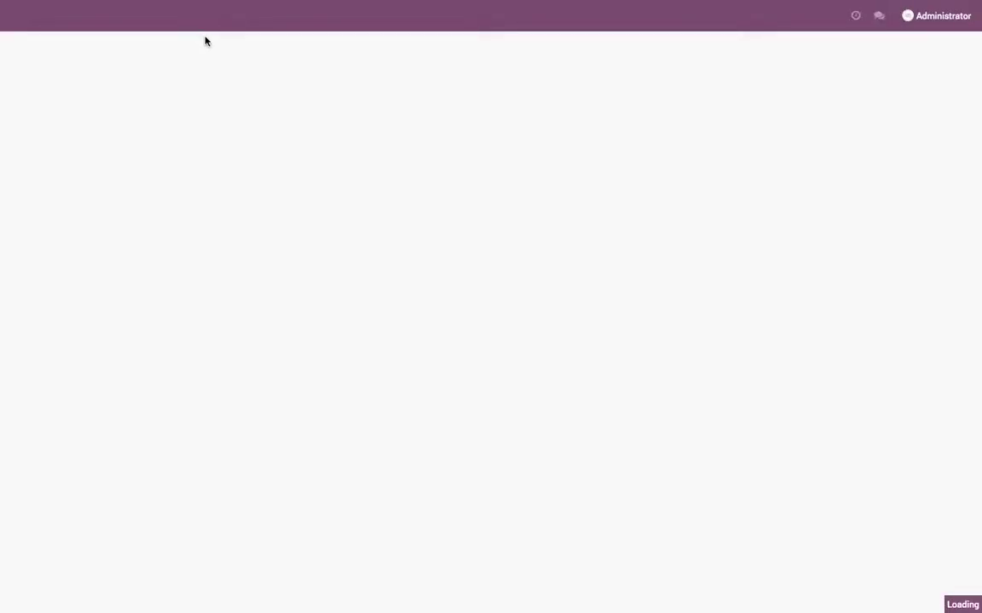
# - Reopen the Public Pricelist for editing and add a pricelist item that applies to the Laptop product
pyautogui.click(210, 16)
pyautogui.click(219, 62)
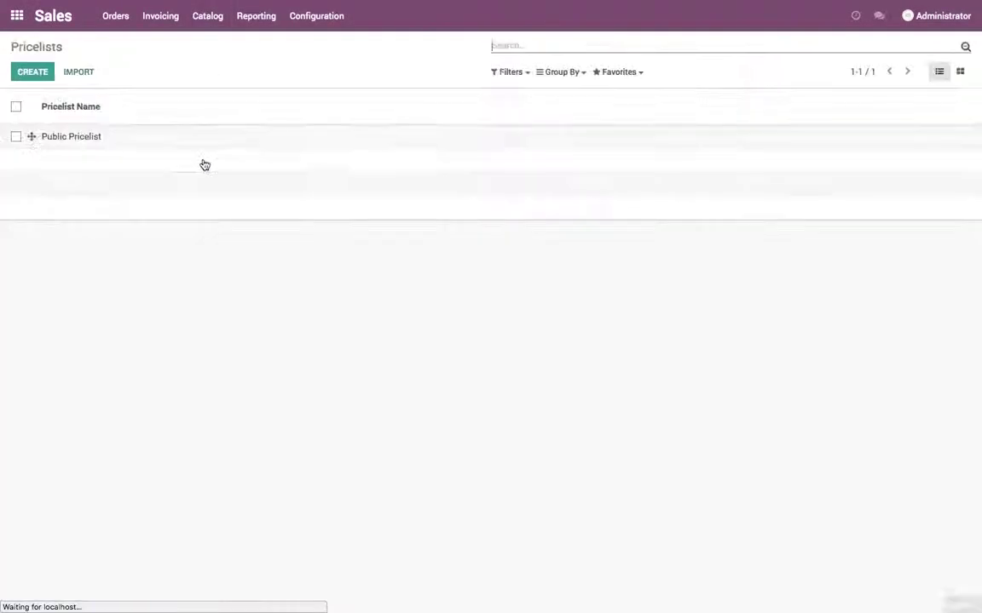
pyautogui.click(205, 145)
pyautogui.click(32, 72)
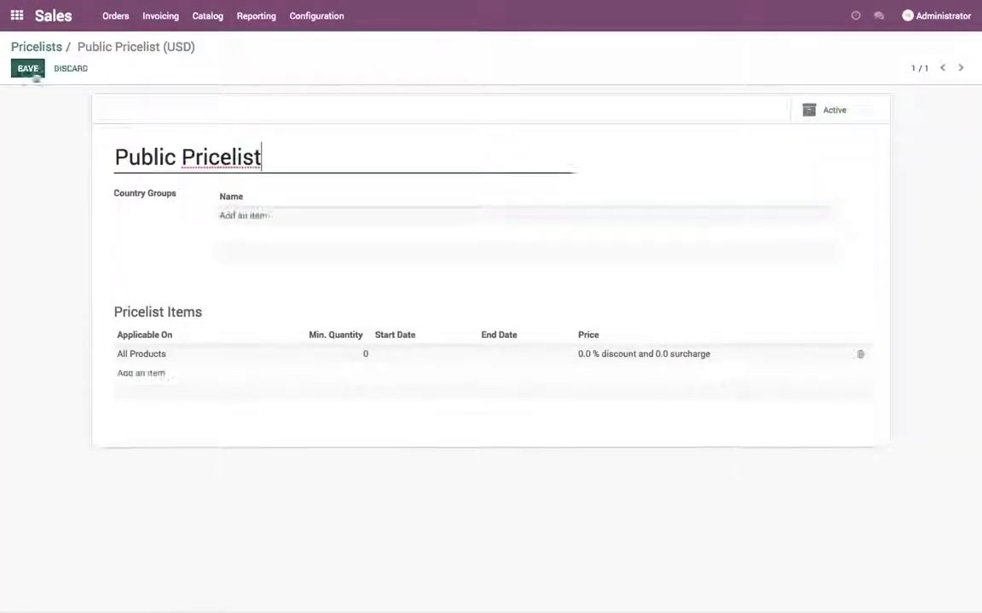
pyautogui.click(146, 373)
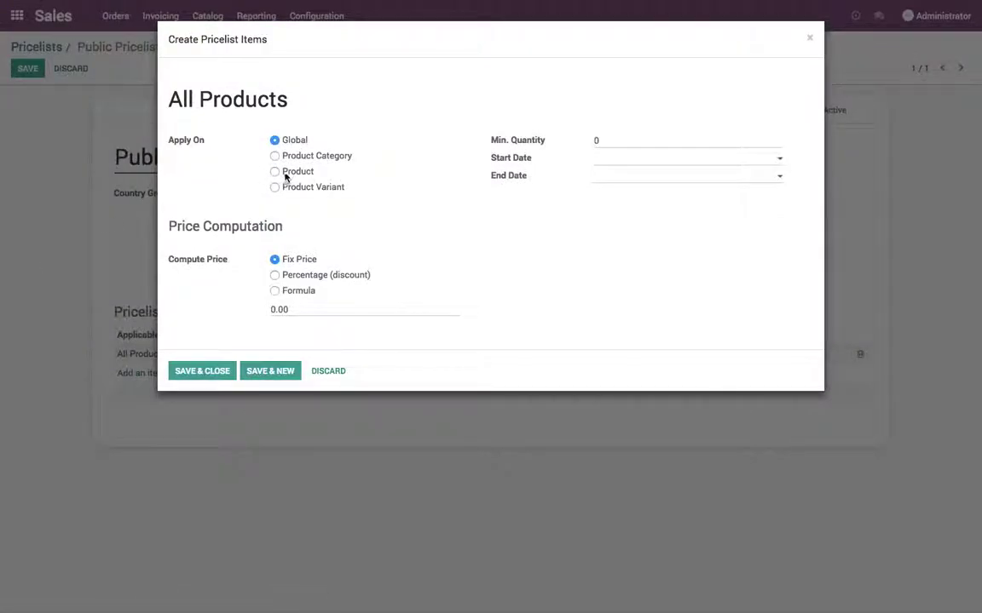
pyautogui.click(275, 171)
pyautogui.click(317, 206)
pyautogui.click(320, 225)
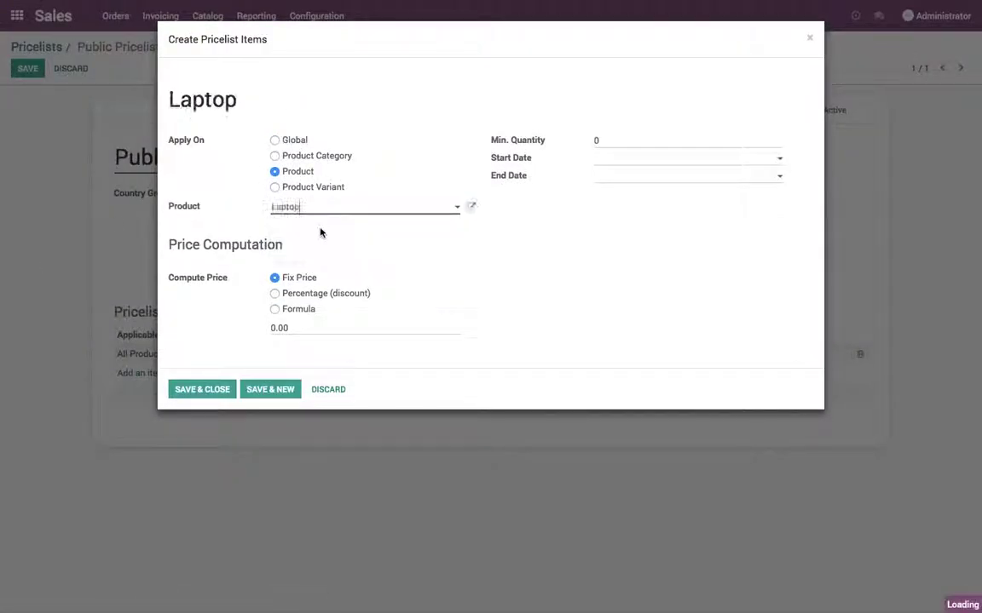
# - Compute the Laptop item's price with a formula based on Cost and a price discount of -35%
pyautogui.click(298, 314)
pyautogui.click(307, 348)
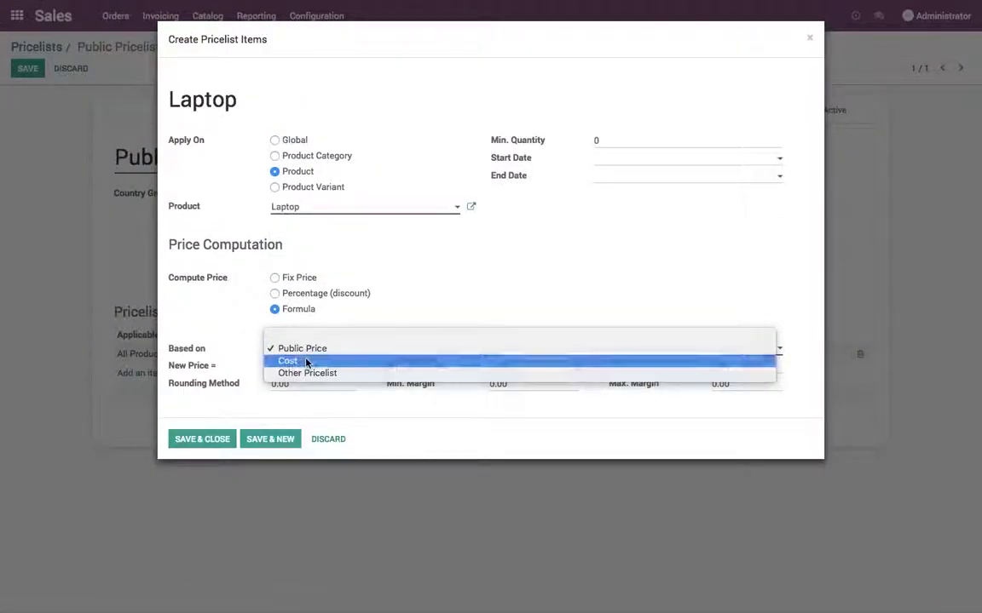
pyautogui.click(307, 362)
pyautogui.click(506, 369)
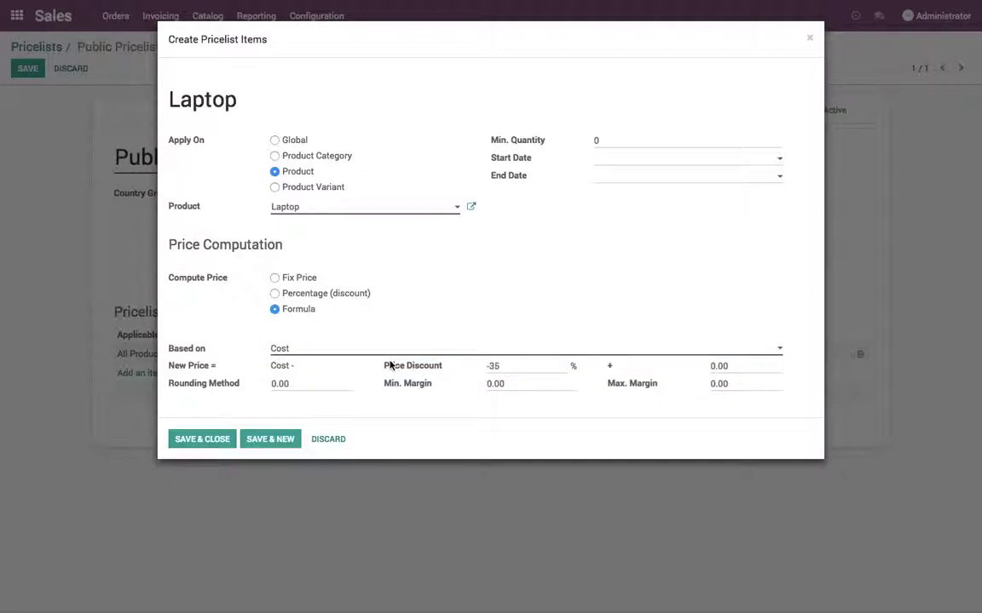
# - Save the Laptop pricelist item and the Public Pricelist
pyautogui.click(202, 439)
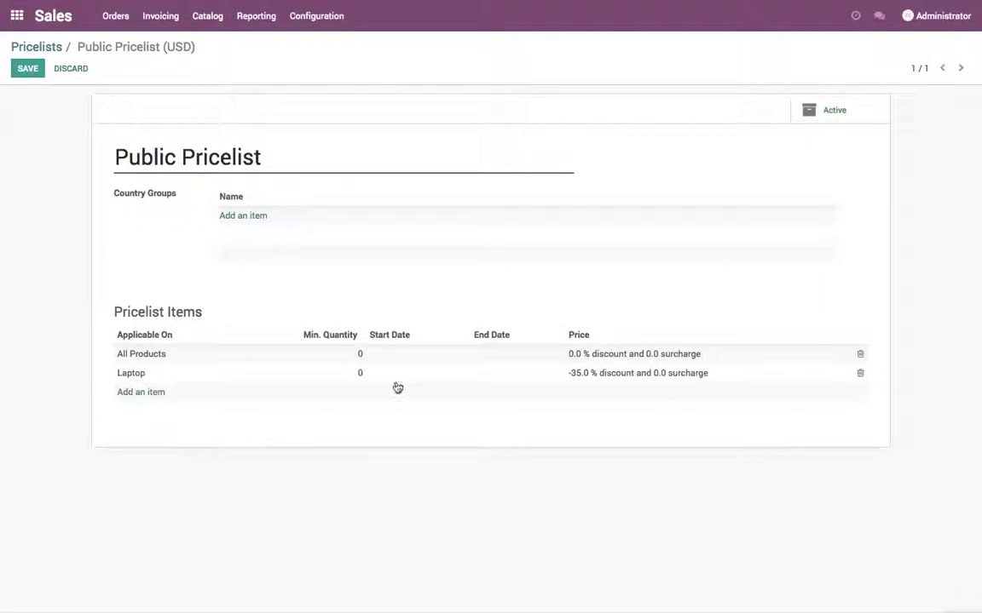
pyautogui.click(29, 75)
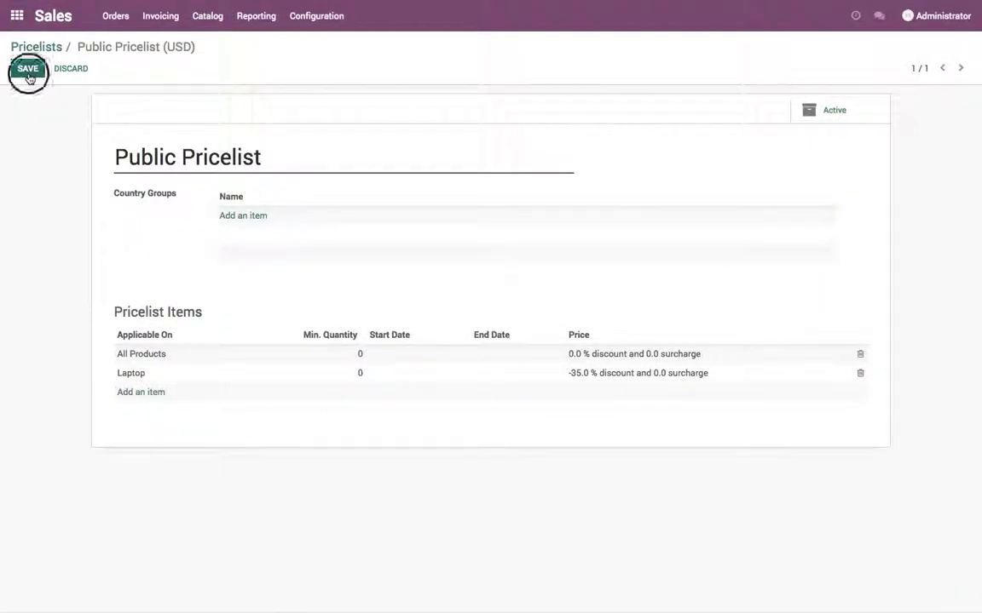
# - Create a new quotation in Sales with China Export as the customer
pyautogui.click(108, 18)
pyautogui.click(115, 41)
pyautogui.click(31, 72)
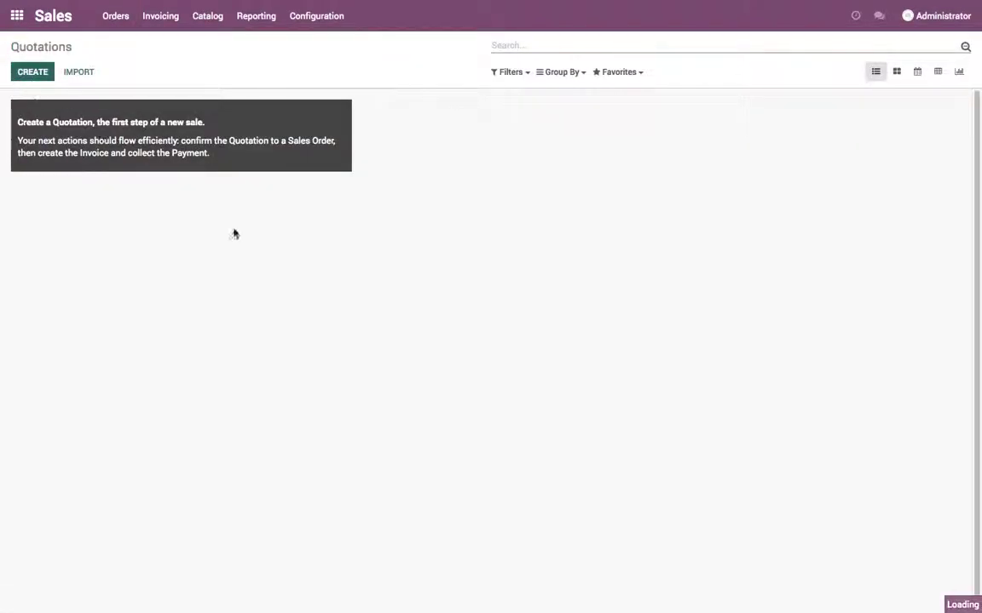
pyautogui.moveTo(847, 465); pyautogui.dragTo(410, 457)
pyautogui.click(392, 430)
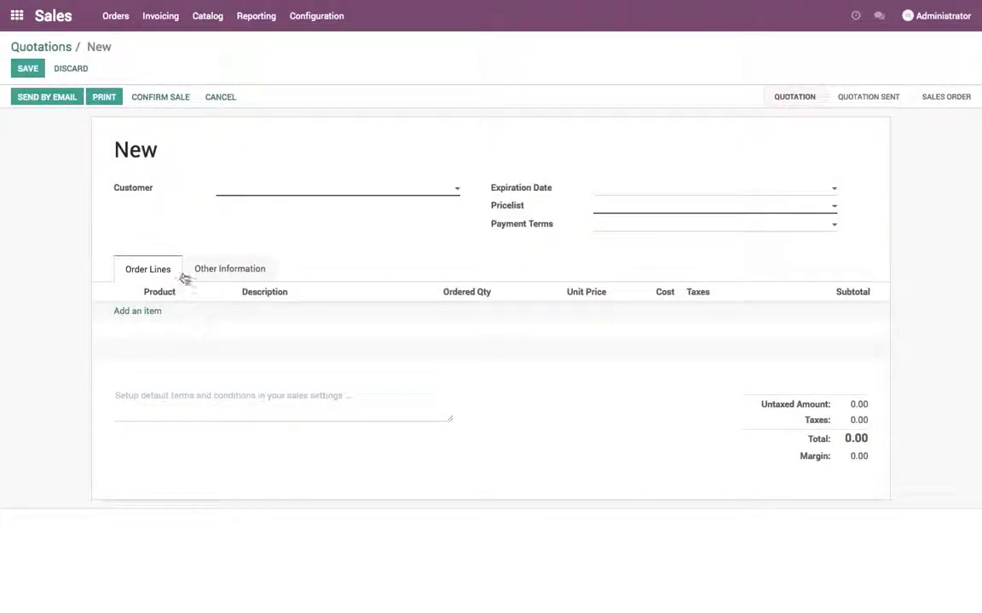
pyautogui.click(253, 196)
pyautogui.write('China Export')
pyautogui.press('Return')
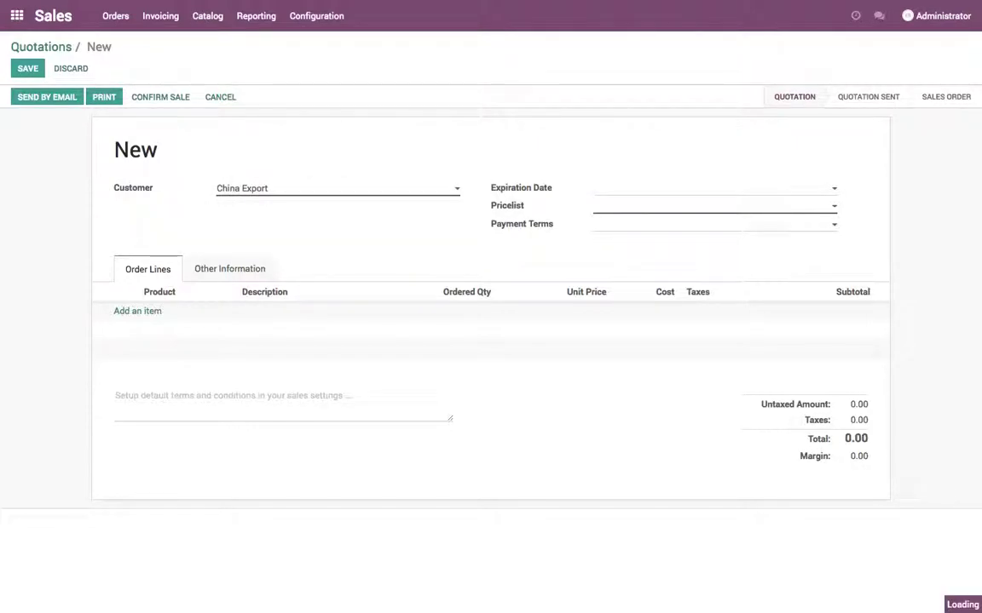
# - Add an order line to the quotation for the Laptop with an ordered quantity of 3
pyautogui.click(160, 313)
pyautogui.click(173, 315)
pyautogui.click(175, 336)
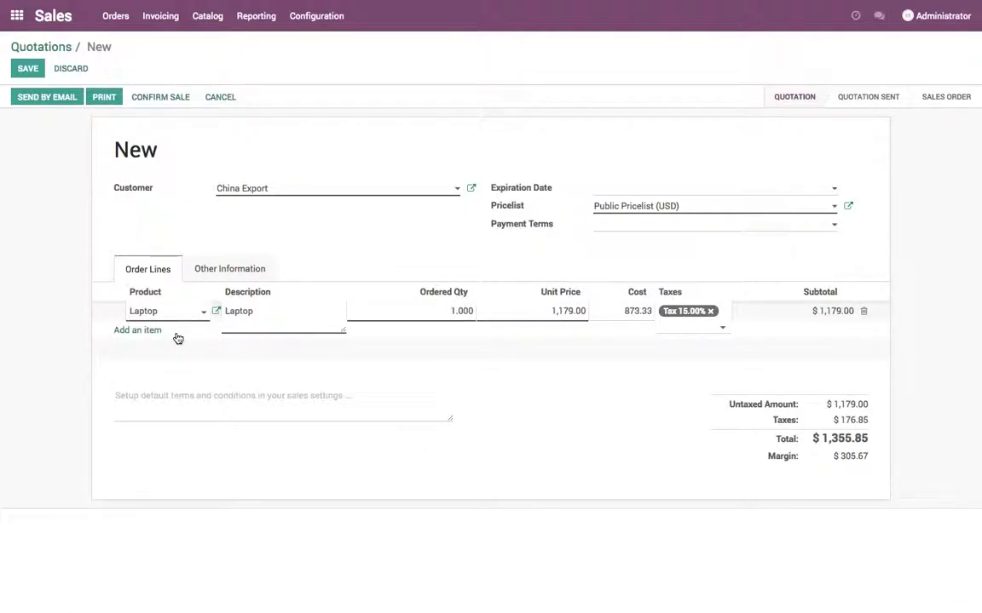
pyautogui.click(464, 311)
pyautogui.press('BackSpace')
pyautogui.press('Tab')
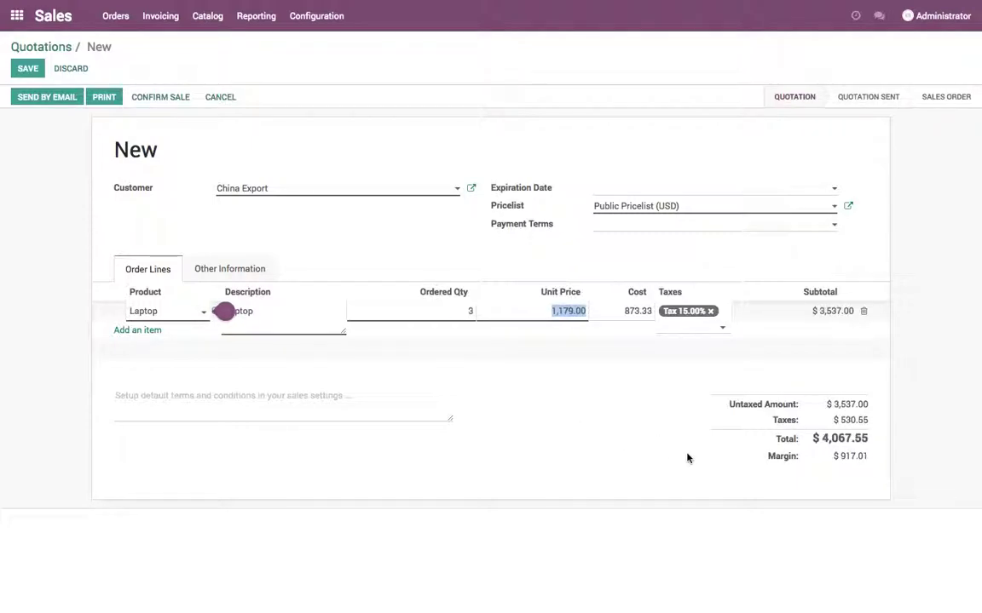
pyautogui.click(637, 480)
# - Save the China Export quotation and confirm it as a sales order
pyautogui.click(843, 457)
pyautogui.click(840, 404)
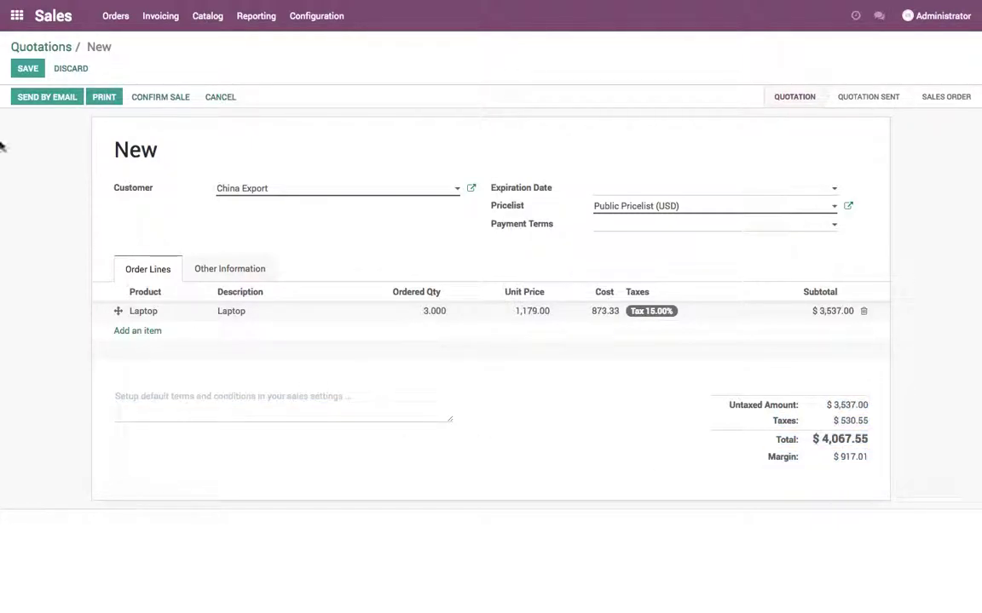
pyautogui.click(23, 74)
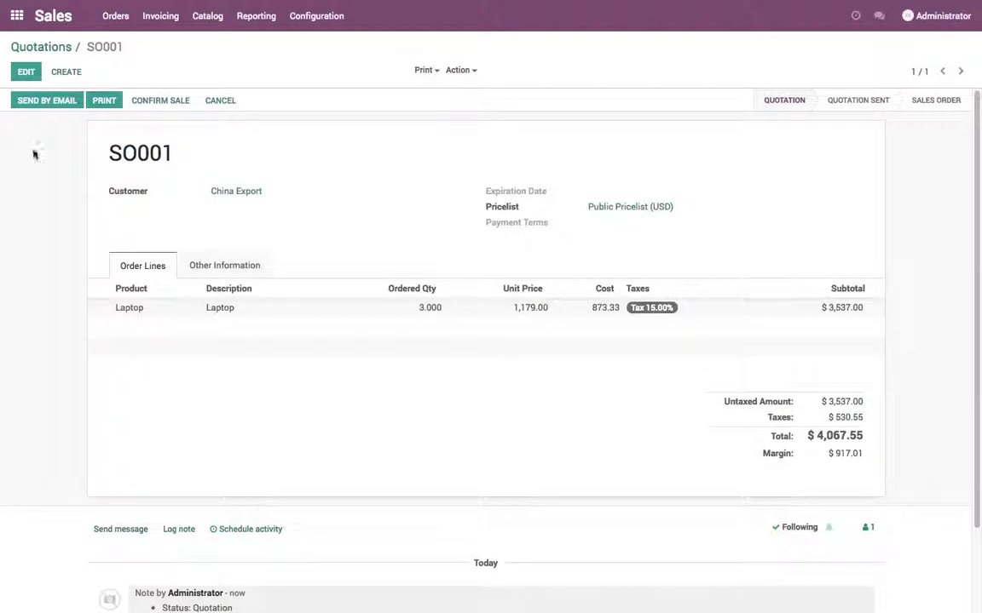
pyautogui.click(159, 100)
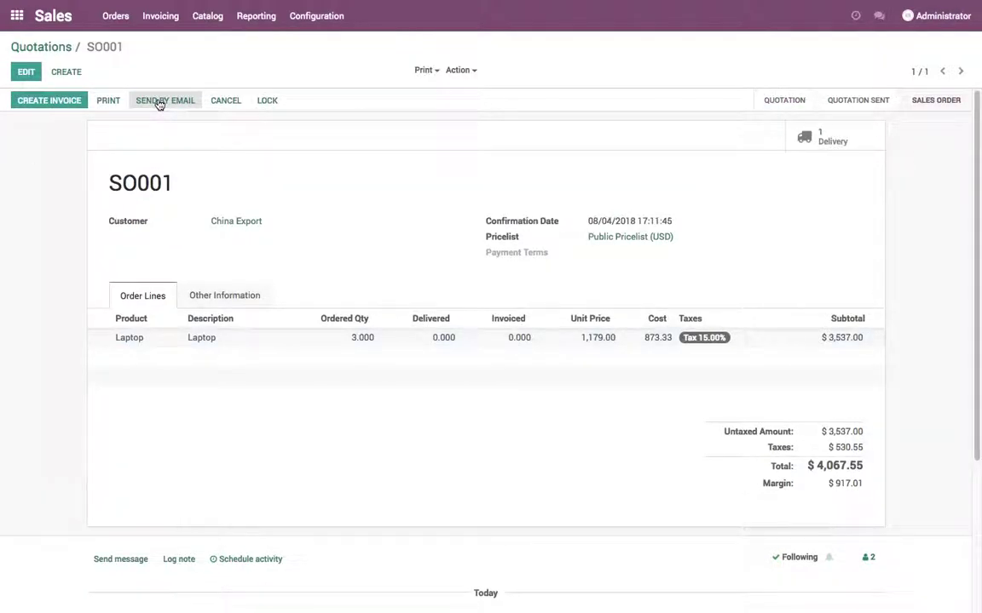
# - Open the sales order's delivery and validate it as an immediate transfer of all reserved quantities
pyautogui.click(805, 134)
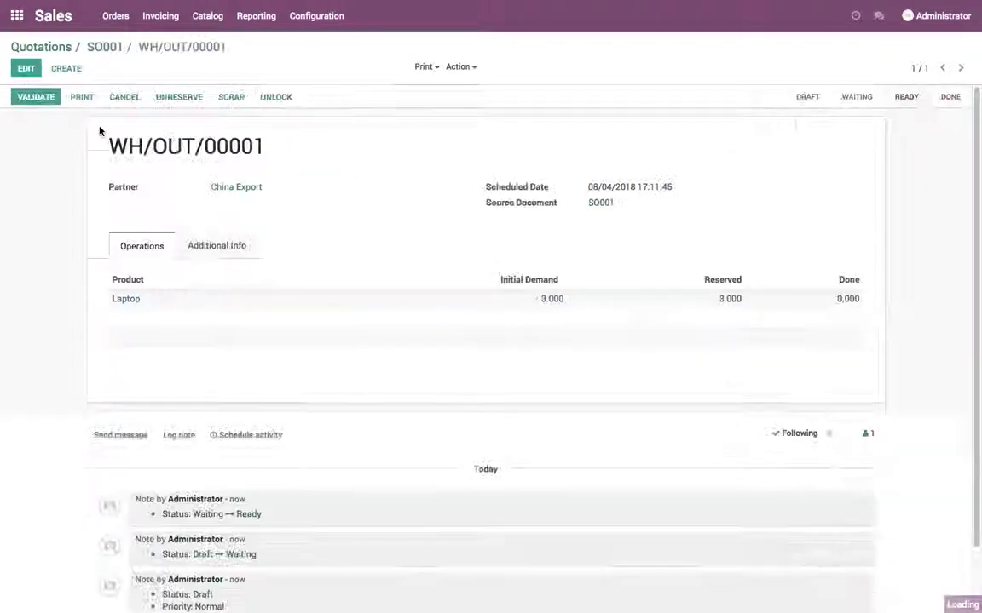
pyautogui.click(40, 98)
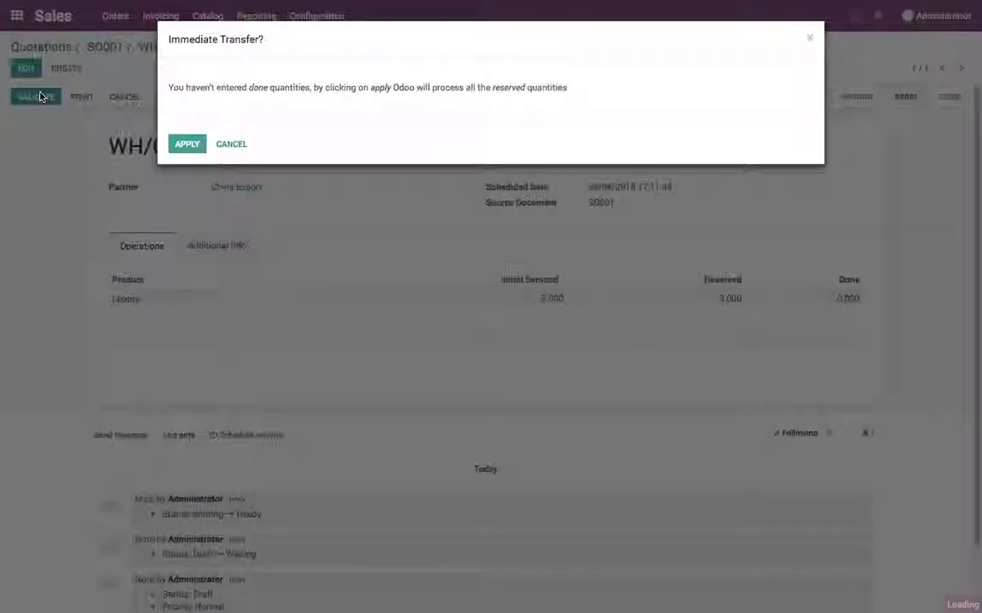
pyautogui.click(201, 145)
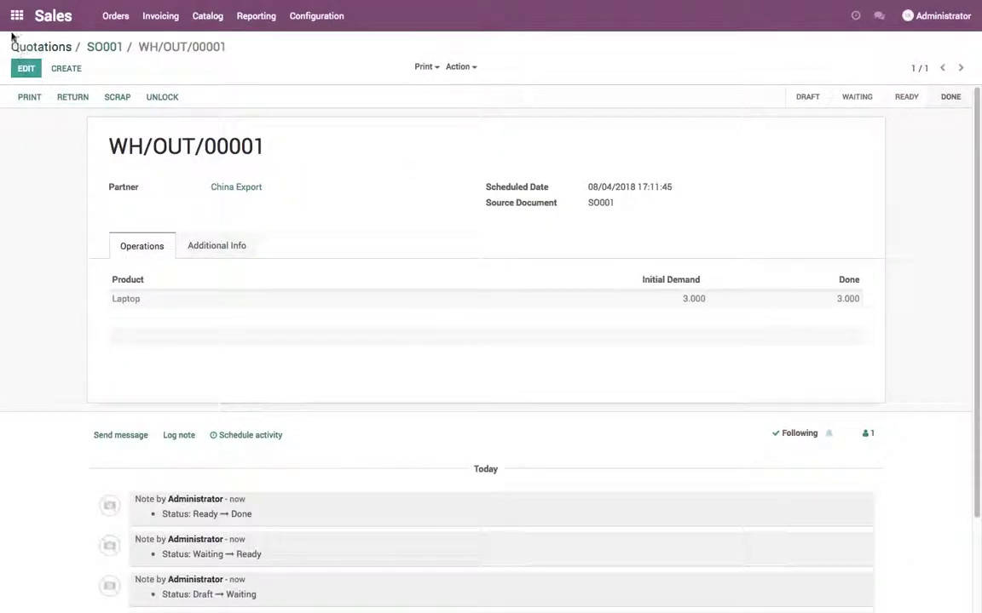
# - Switch to the Inventory app and retrieve the inventory valuation report computed for Current Inventory
pyautogui.click(16, 15)
pyautogui.click(541, 147)
pyautogui.click(314, 25)
pyautogui.click(322, 64)
pyautogui.click(313, 176)
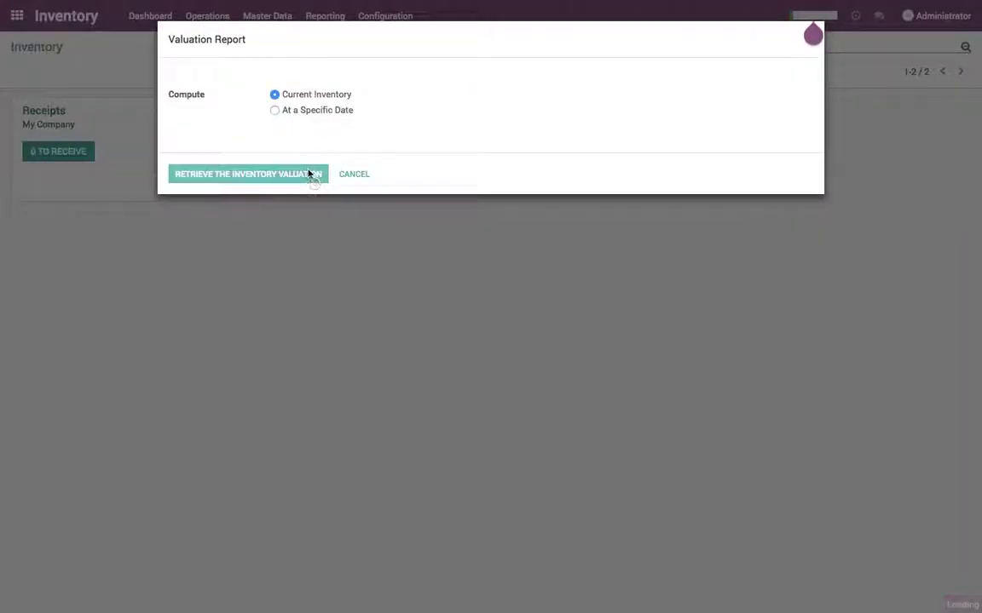